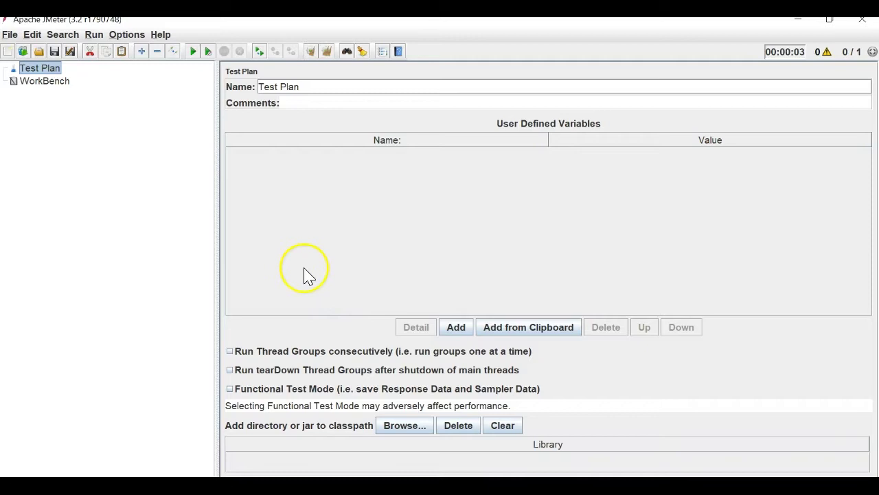
# Switch to the browser and examine the "What can I do with it?" section and feature list on jmeter.apache.org
pyautogui.click(443, 485)
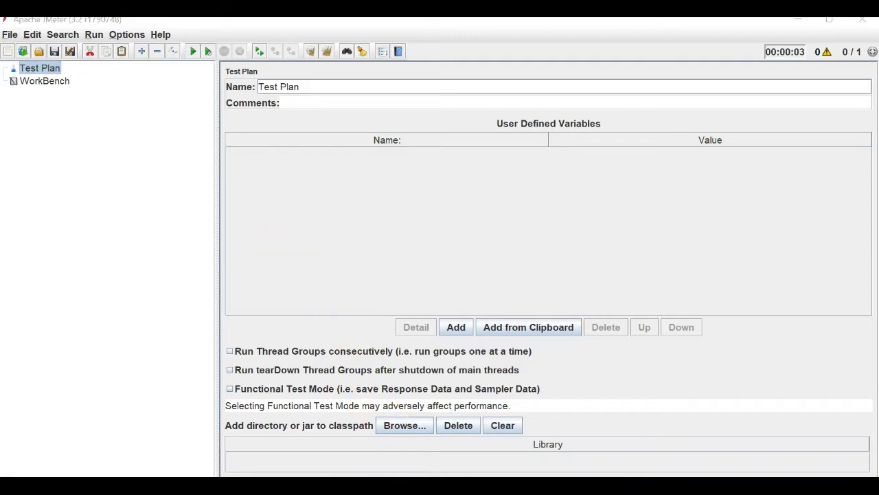
pyautogui.click(543, 242)
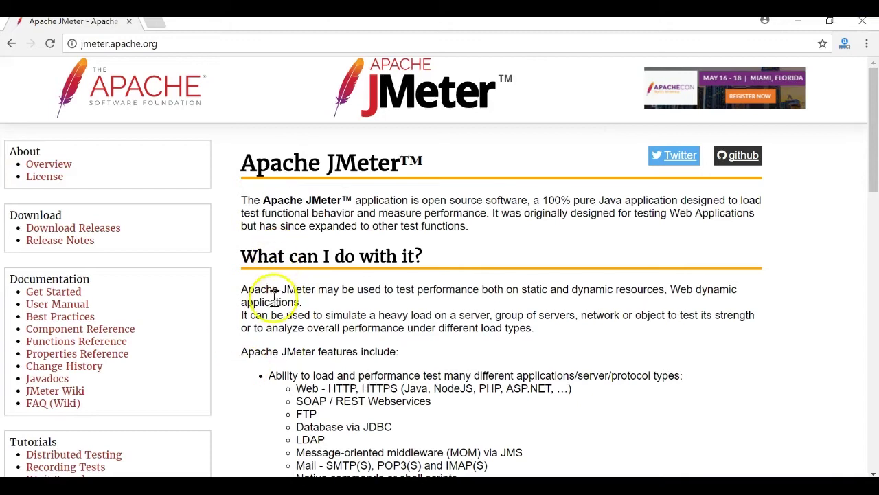
pyautogui.moveTo(234, 254); pyautogui.dragTo(423, 257)
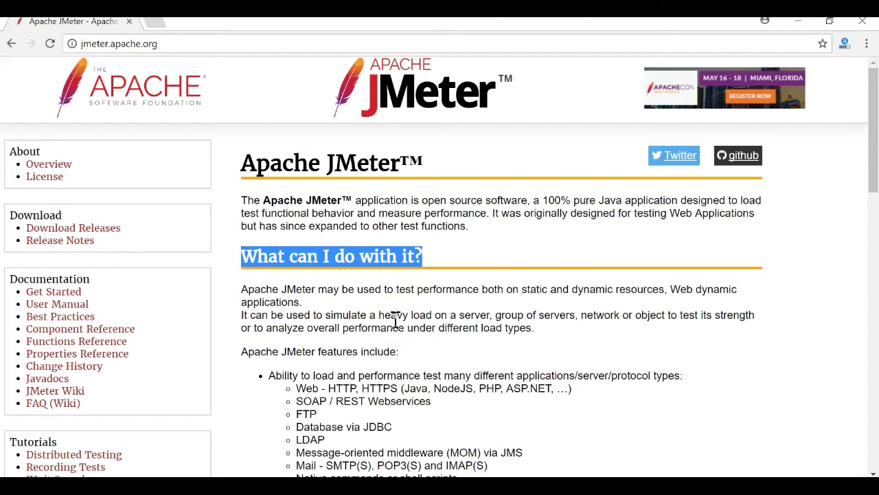
pyautogui.scroll(-5, 395, 322)
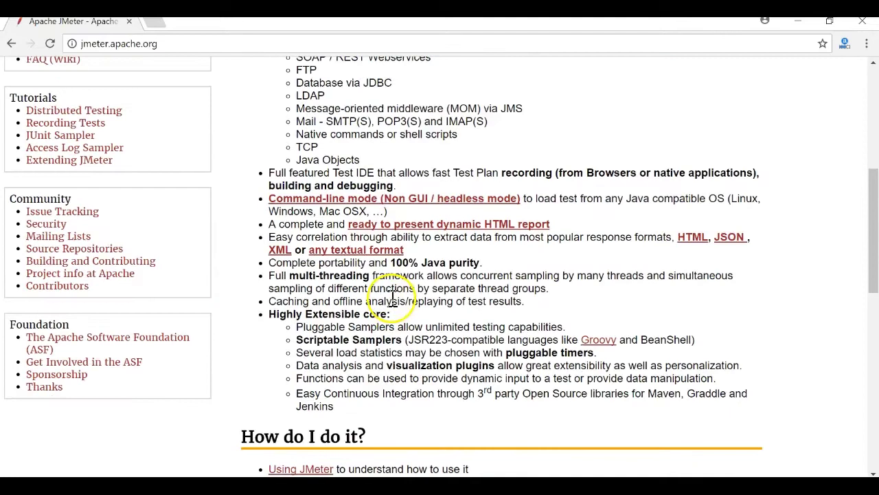
pyautogui.moveTo(393, 302); pyautogui.dragTo(455, 303)
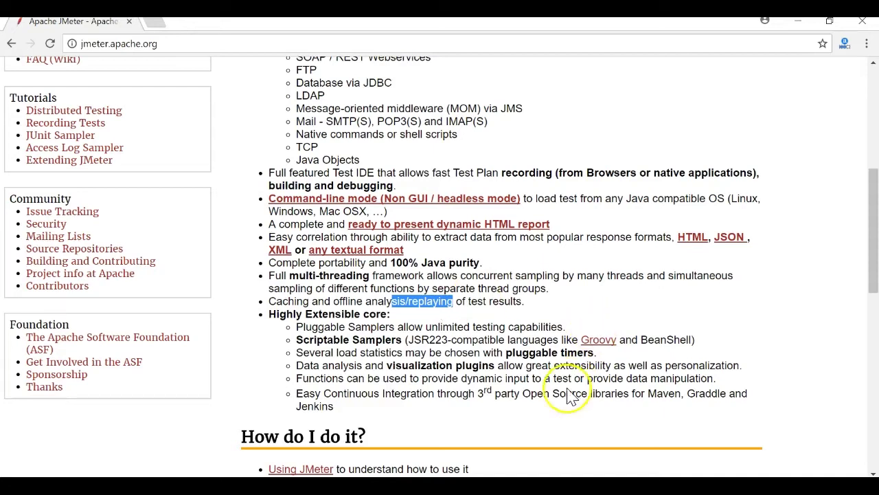
pyautogui.click(432, 292)
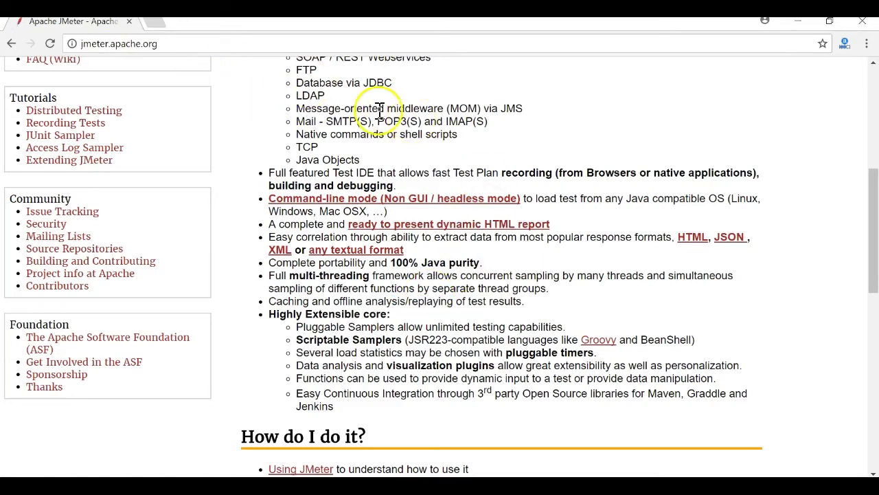
pyautogui.scroll(4, 380, 112)
pyautogui.moveTo(327, 221); pyautogui.dragTo(436, 221)
pyautogui.click(452, 226)
pyautogui.doubleClick(453, 221)
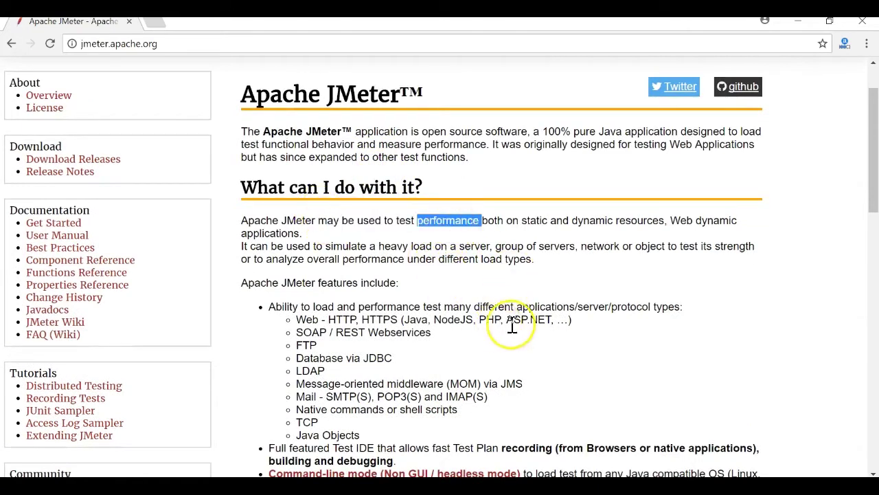
pyautogui.moveTo(270, 307); pyautogui.dragTo(377, 281)
pyautogui.click(381, 281)
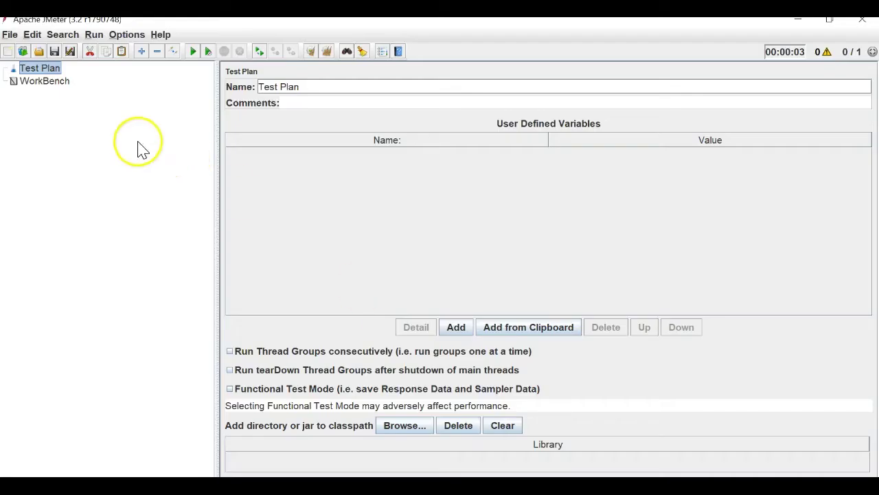
# Switch to JMeter and add a Thread Group to the Test Plan
pyautogui.rightClick(53, 69)
pyautogui.moveTo(65, 74)
pyautogui.moveTo(246, 74)
pyautogui.click(302, 74)
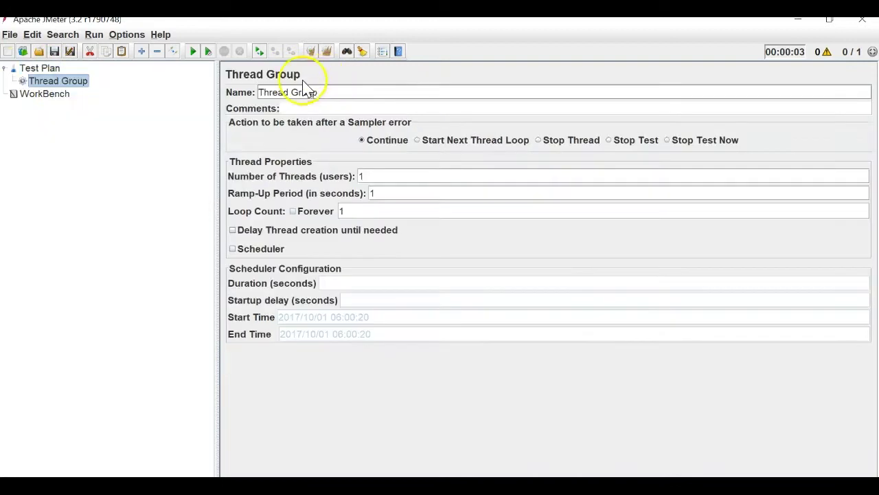
# Add an HTTP Request sampler to the Thread Group
pyautogui.rightClick(73, 85)
pyautogui.moveTo(147, 93)
pyautogui.moveTo(295, 154)
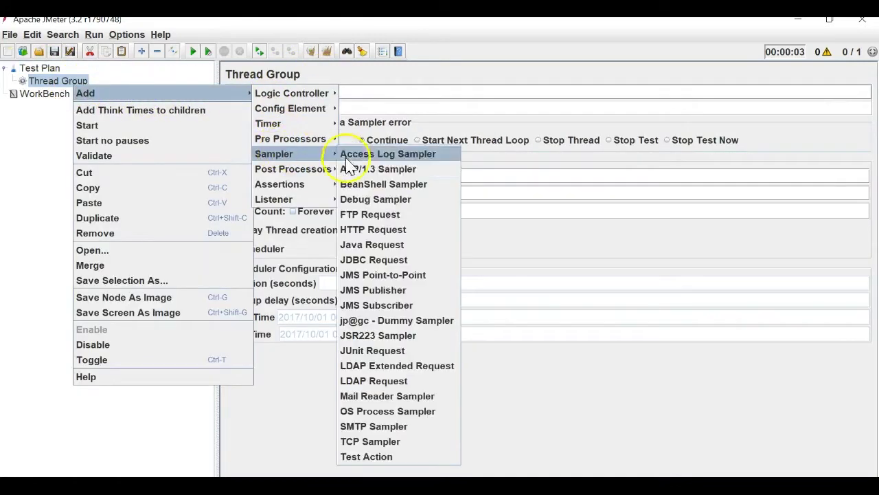
pyautogui.click(373, 229)
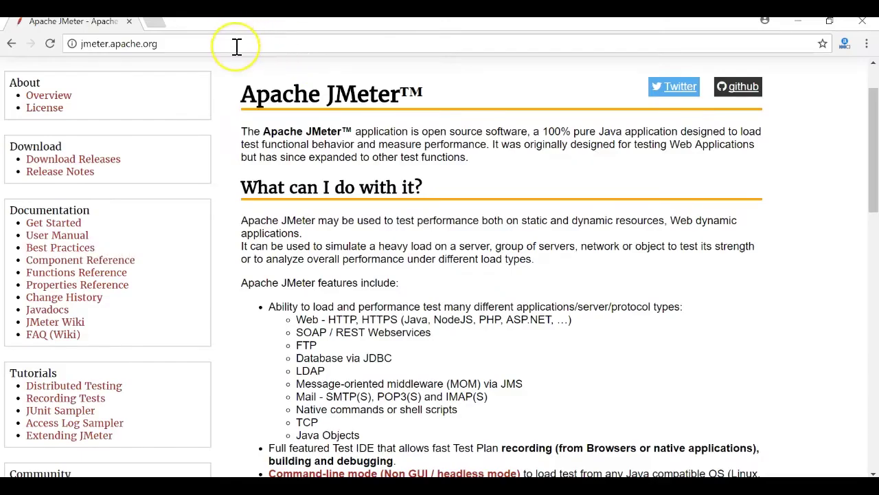
pyautogui.click(236, 47)
pyautogui.hotkey('ctrl', 'c')
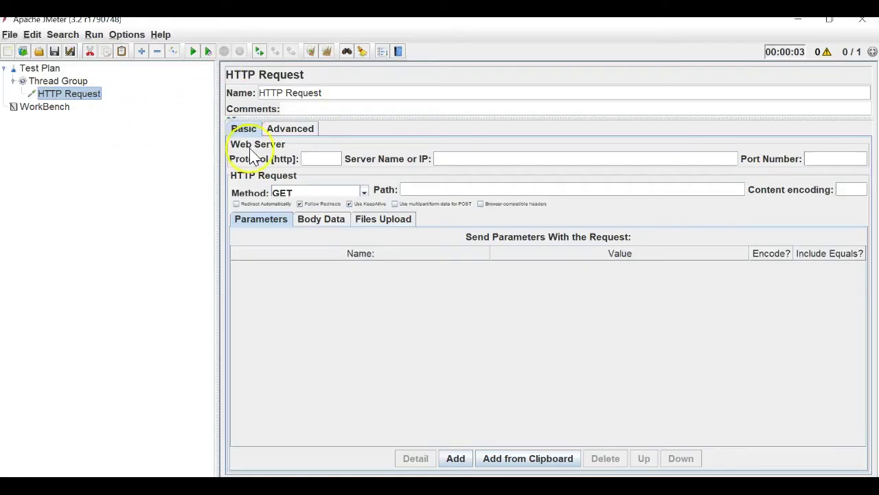
pyautogui.click(462, 158)
pyautogui.hotkey('ctrl', 'v')
pyautogui.moveTo(462, 159); pyautogui.dragTo(398, 151)
pyautogui.press('BackSpace')
# Rename the HTTP Request sampler as Home
pyautogui.click(56, 81)
pyautogui.click(69, 93)
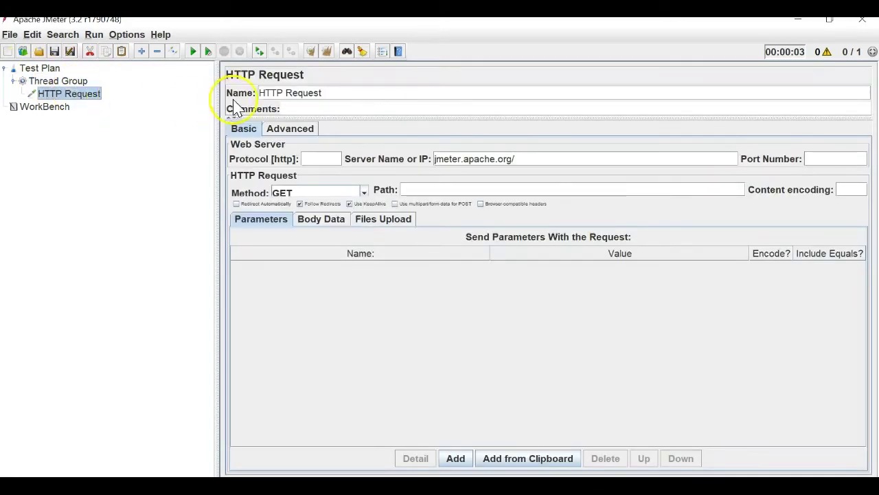
pyautogui.tripleClick(287, 93)
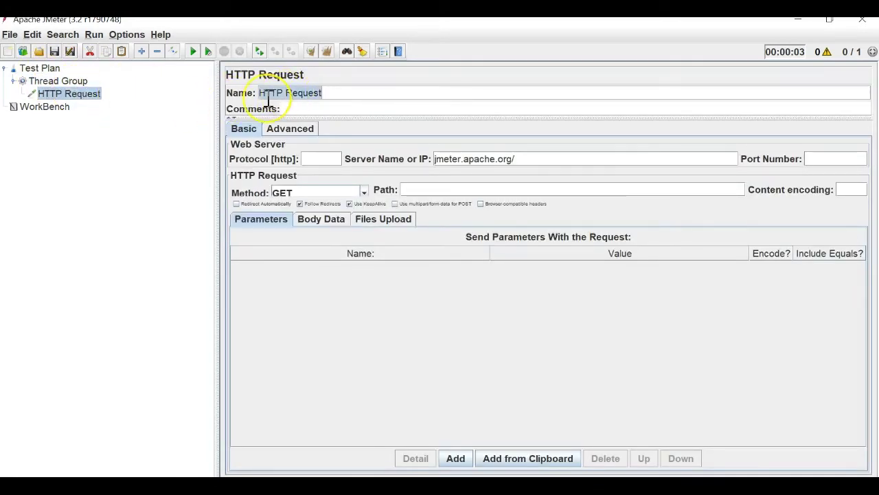
pyautogui.write('Home')
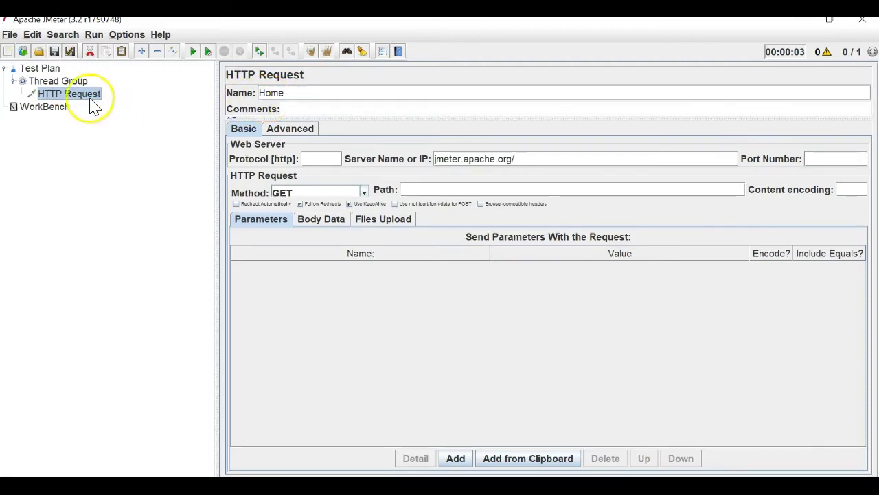
# Add a View Results Tree listener to the Test Plan
pyautogui.click(40, 69)
pyautogui.rightClick(46, 74)
pyautogui.moveTo(183, 81)
pyautogui.moveTo(273, 194)
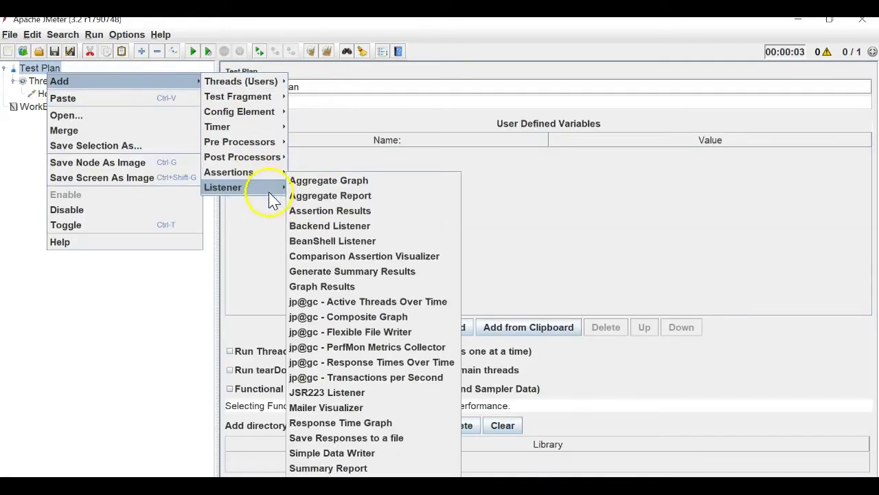
pyautogui.click(309, 490)
# Save the test plan as Single Regex.jmx in the 15- Regex Handling folder, overwriting the existing file
pyautogui.click(10, 34)
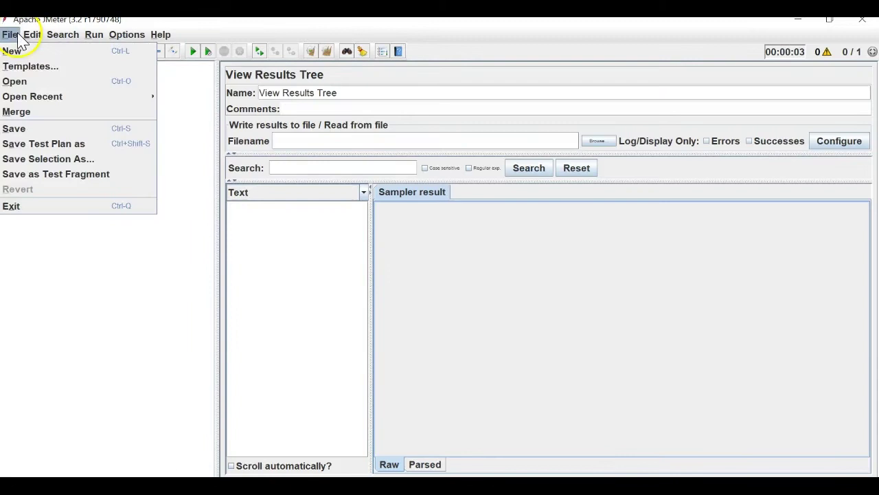
pyautogui.click(39, 144)
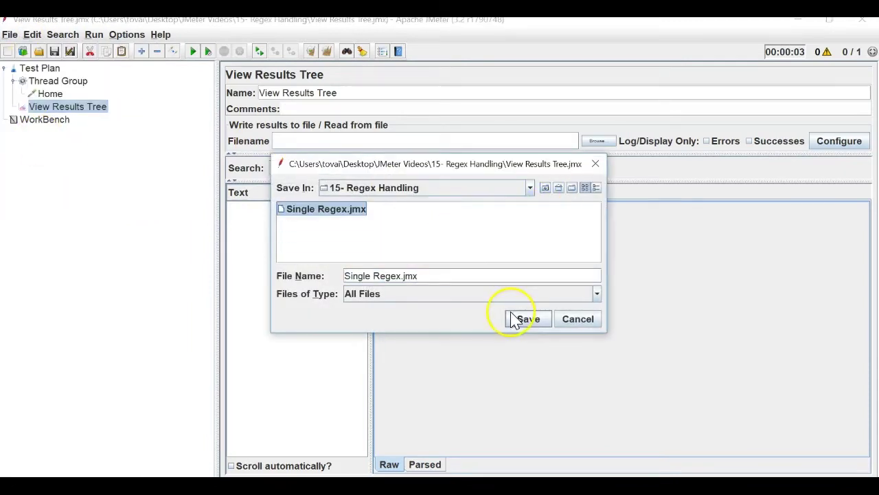
pyautogui.click(519, 320)
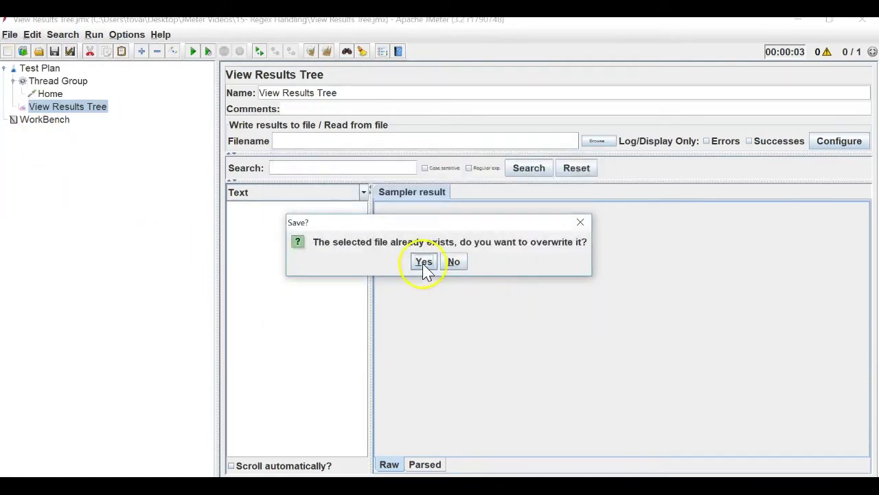
pyautogui.click(425, 265)
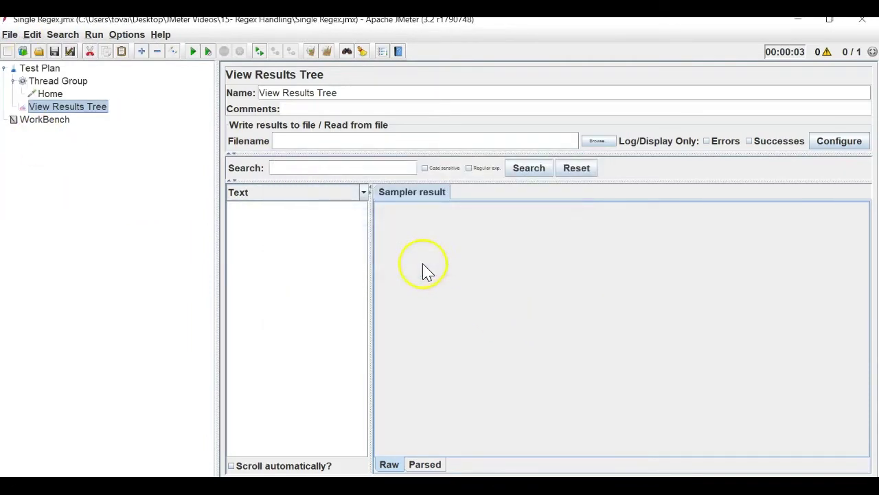
# Run the test without pauses and view the Home sample's response data in the View Results Tree
pyautogui.click(50, 94)
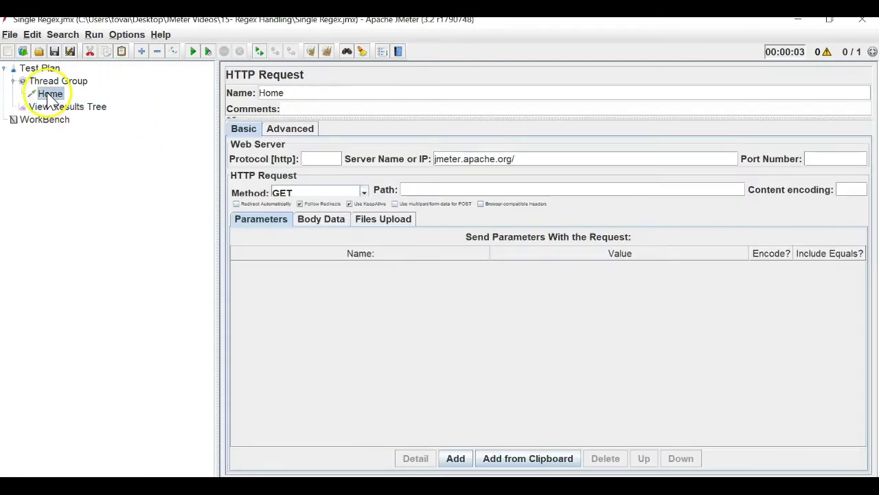
pyautogui.click(86, 107)
pyautogui.click(207, 53)
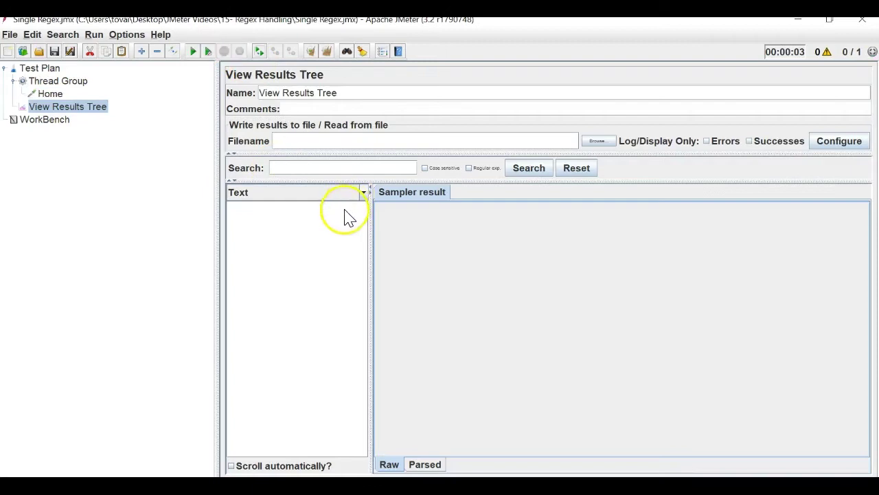
pyautogui.click(266, 212)
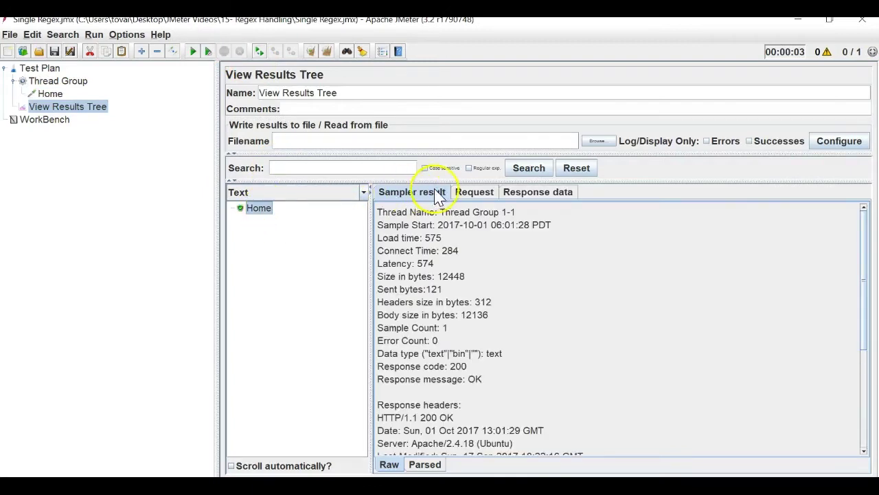
pyautogui.click(474, 194)
pyautogui.click(526, 193)
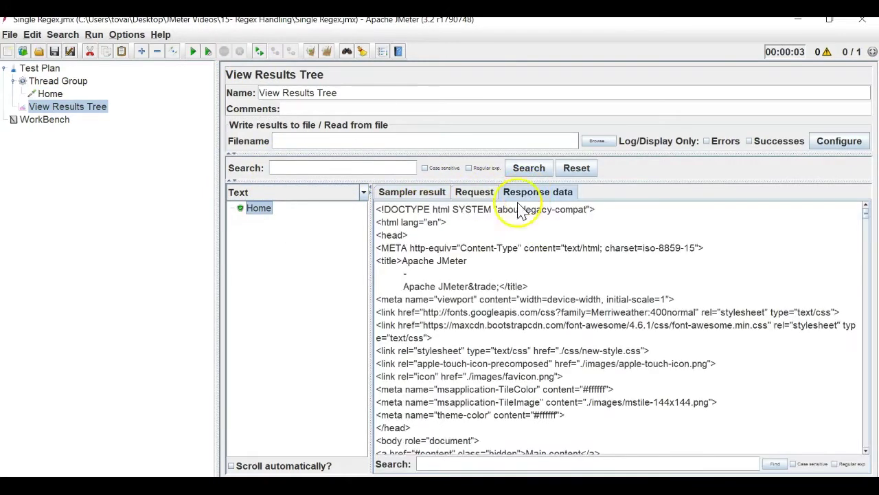
pyautogui.scroll(-10, 505, 314)
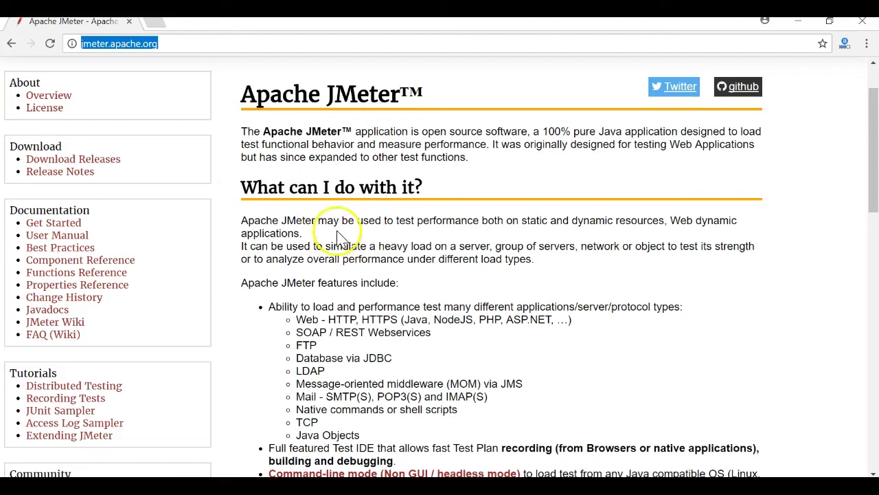
# Copy "Apache JMeter may be used" from the web page and search the JMeter tree for it
pyautogui.moveTo(241, 220); pyautogui.dragTo(383, 220)
pyautogui.hotkey('ctrl', 'c')
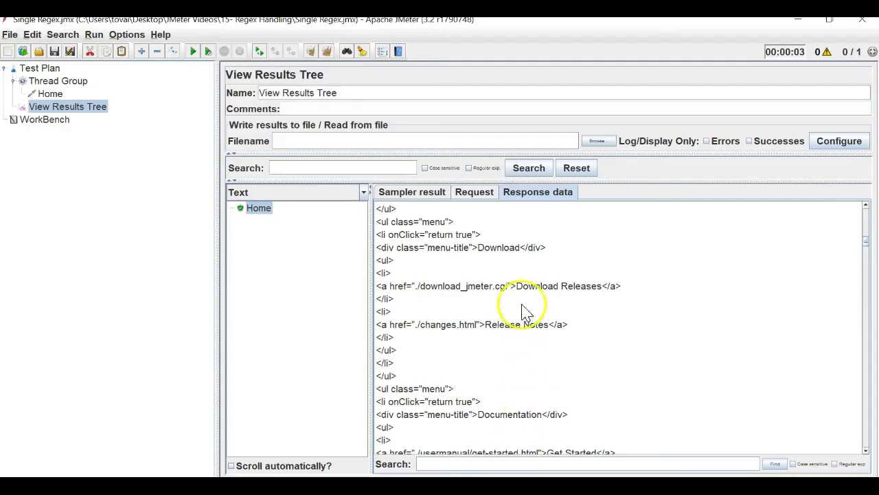
pyautogui.hotkey('ctrl', 'f')
pyautogui.hotkey('ctrl', 'v')
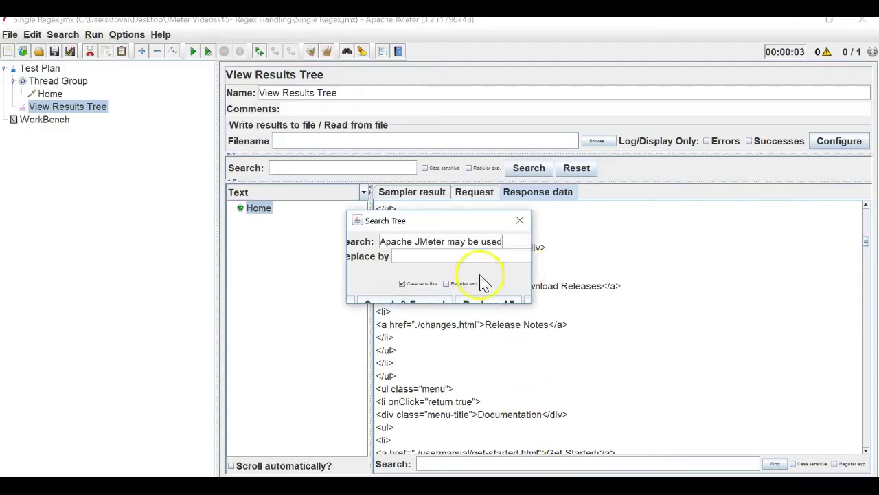
pyautogui.press('Return')
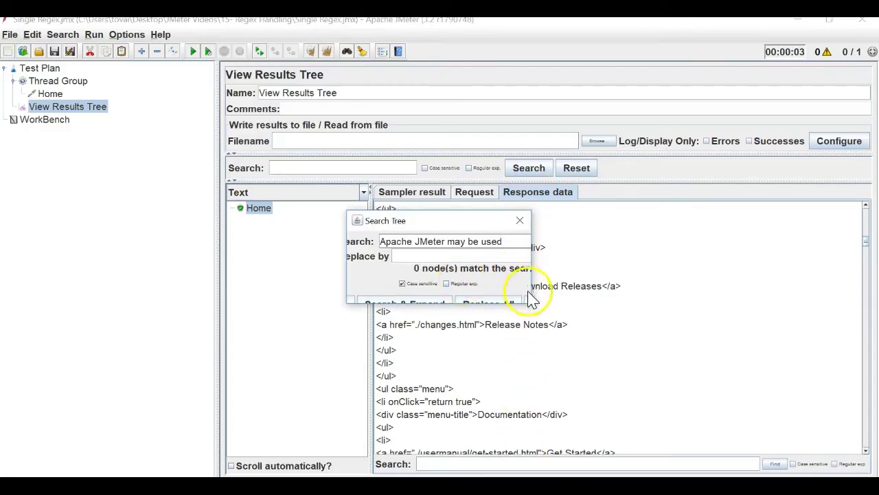
pyautogui.moveTo(526, 298); pyautogui.dragTo(740, 396)
pyautogui.click(729, 220)
# Locate the "Web - HTTP, HTTPS" list entry in the Home response data and compare it with the same entry on the web page
pyautogui.scroll(-10, 619, 316)
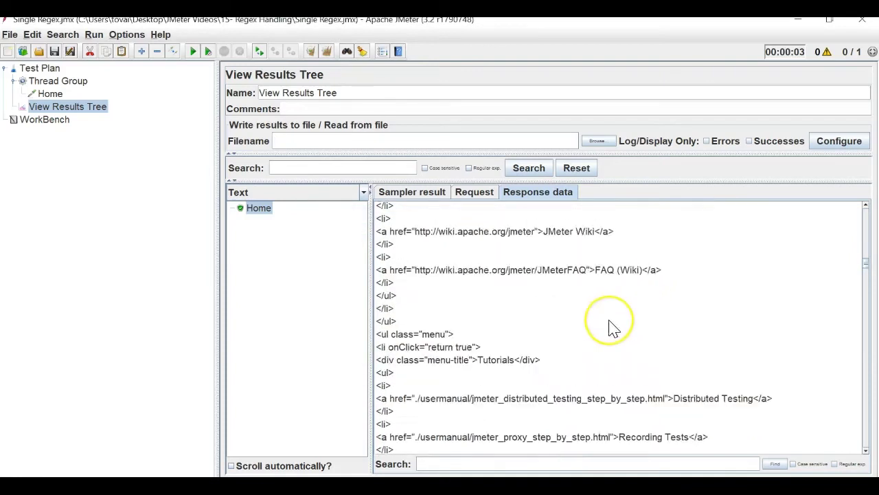
pyautogui.scroll(-5, 612, 328)
pyautogui.scroll(-2, 612, 328)
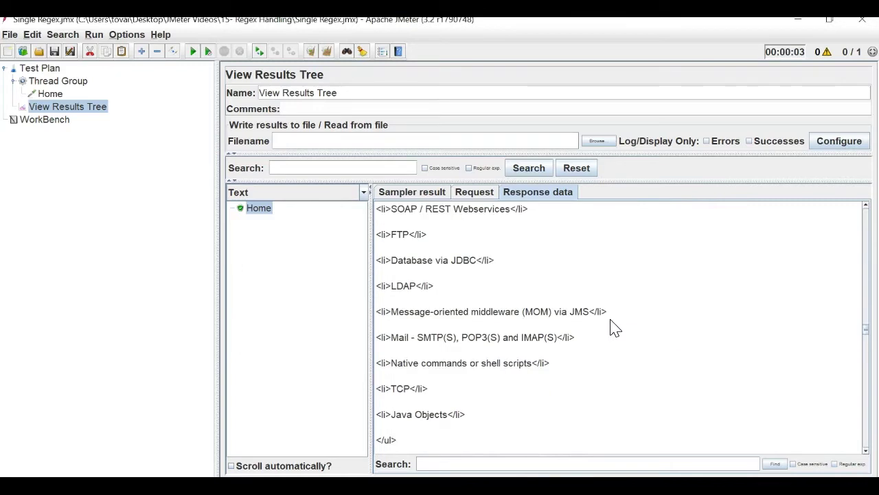
pyautogui.scroll(2, 614, 326)
pyautogui.scroll(2, 612, 328)
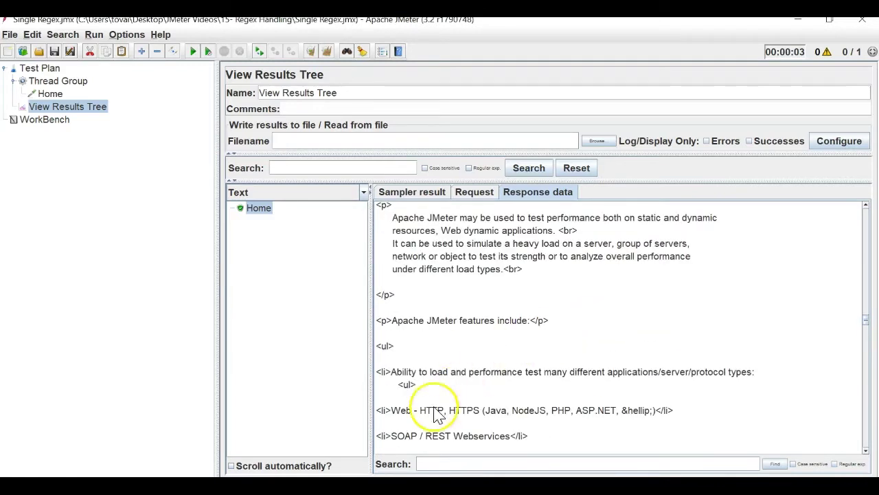
pyautogui.moveTo(396, 413); pyautogui.dragTo(483, 414)
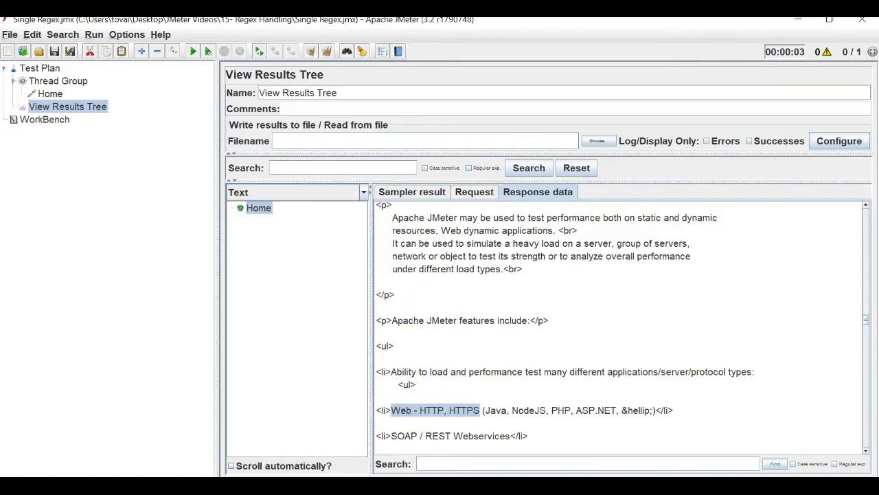
pyautogui.click(389, 485)
pyautogui.click(411, 276)
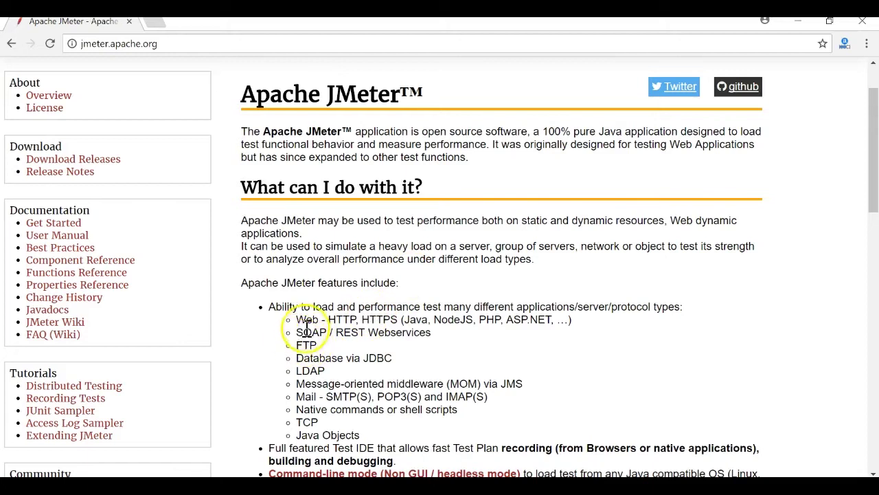
pyautogui.moveTo(296, 319); pyautogui.dragTo(406, 319)
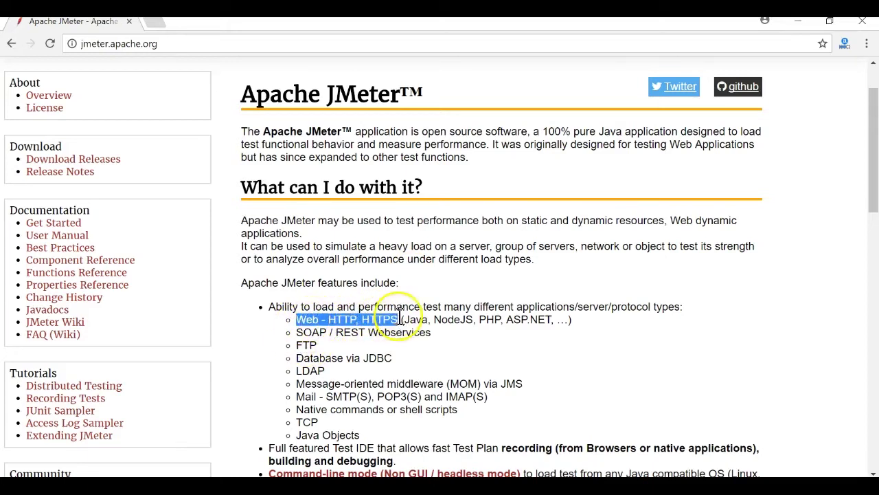
pyautogui.hotkey('alt', 'Tab')
pyautogui.hotkey('alt', 'Tab')
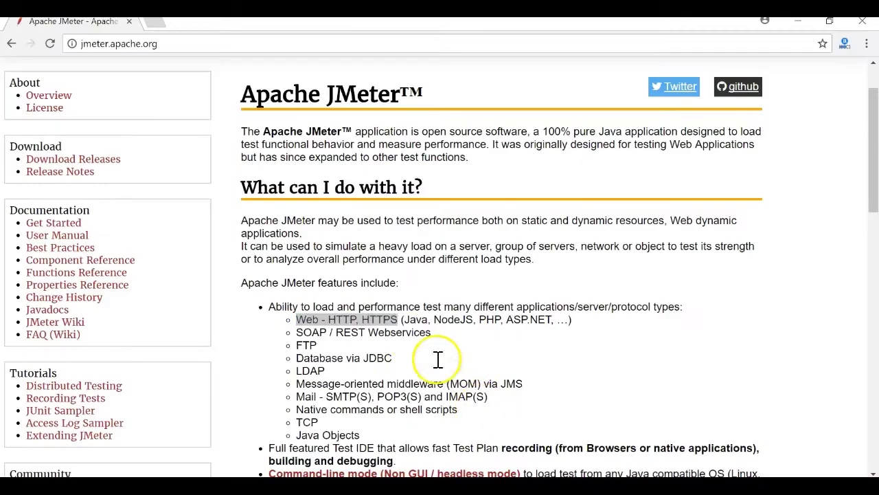
# Locate the "What can I do with it?" heading in the Home response data and compare it with the web page
pyautogui.hotkey('alt', 'Tab')
pyautogui.scroll(5, 412, 357)
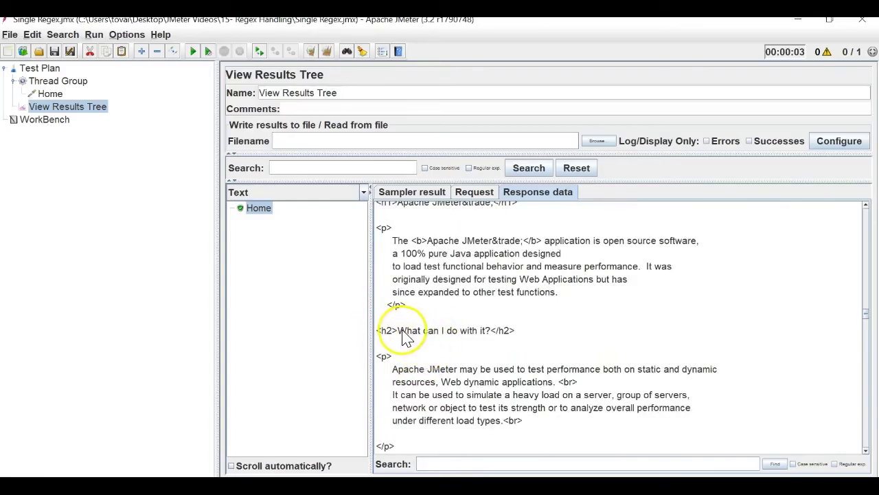
pyautogui.moveTo(397, 331); pyautogui.dragTo(490, 336)
pyautogui.hotkey('alt', 'Tab')
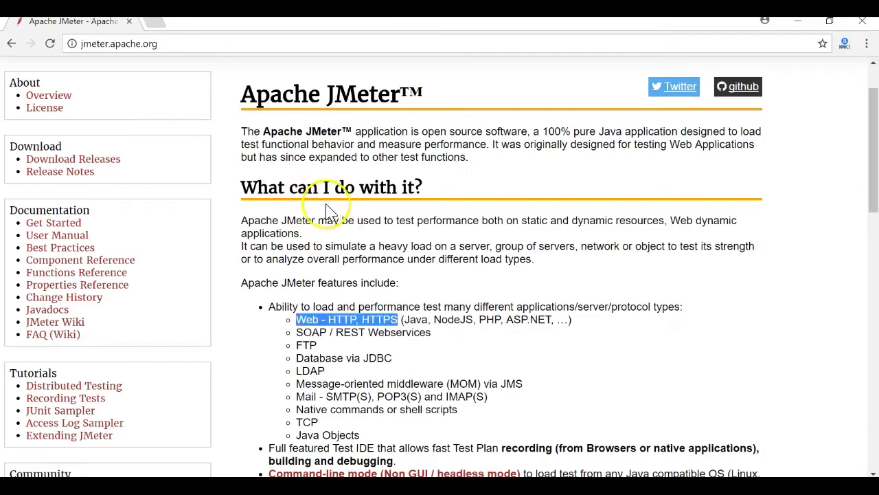
pyautogui.hotkey('alt', 'Tab')
pyautogui.click(474, 337)
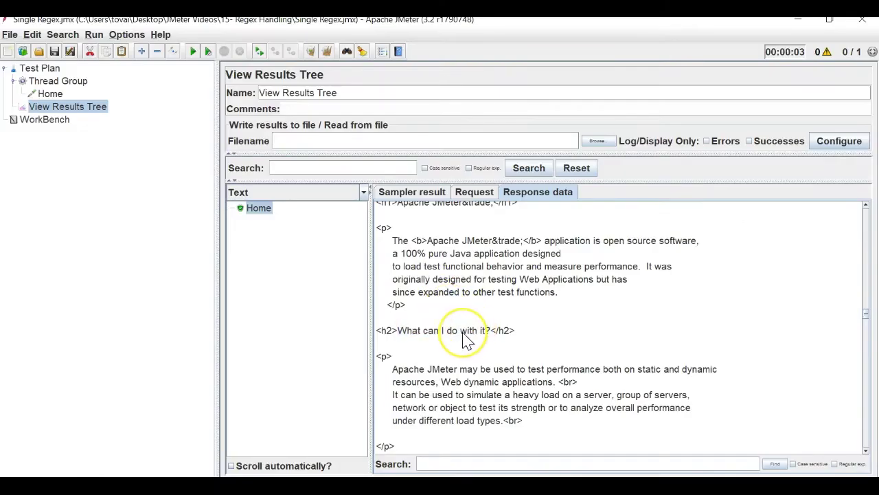
# Find "dynamic resources" on the web page and locate the same words in the Home response data
pyautogui.scroll(-5, 464, 337)
pyautogui.hotkey('alt', 'Tab')
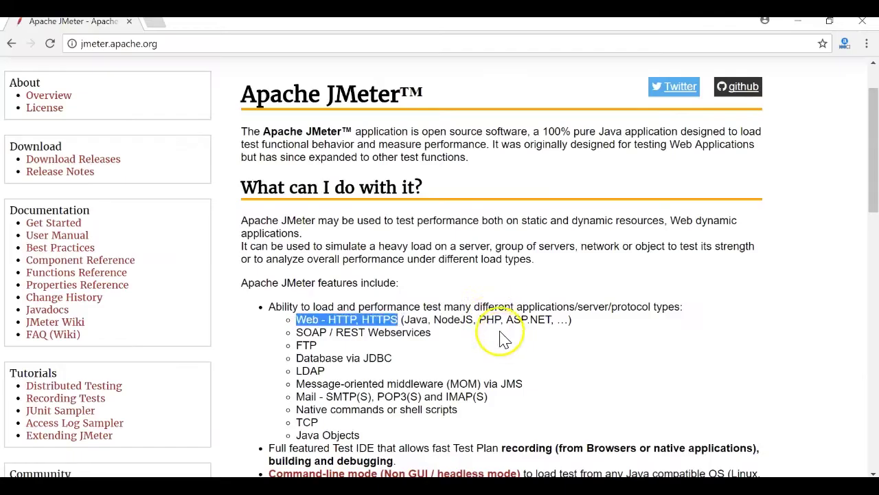
pyautogui.scroll(-1, 435, 319)
pyautogui.scroll(-1, 435, 319)
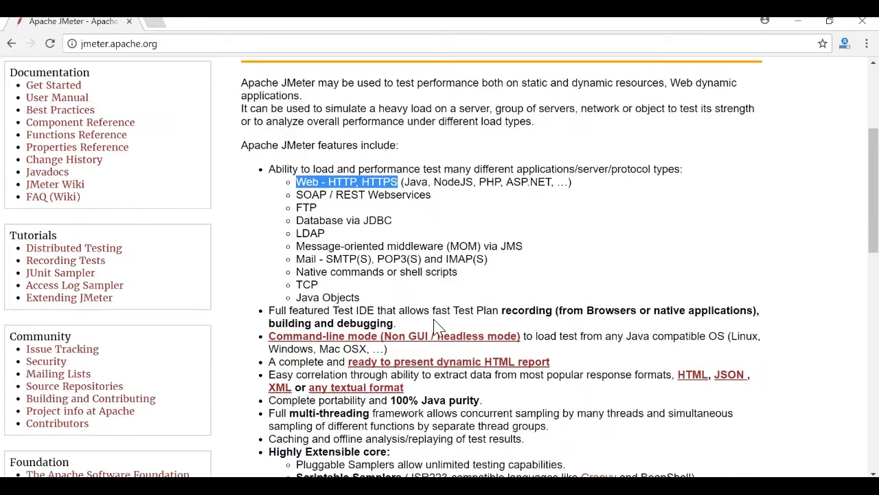
pyautogui.scroll(2, 435, 323)
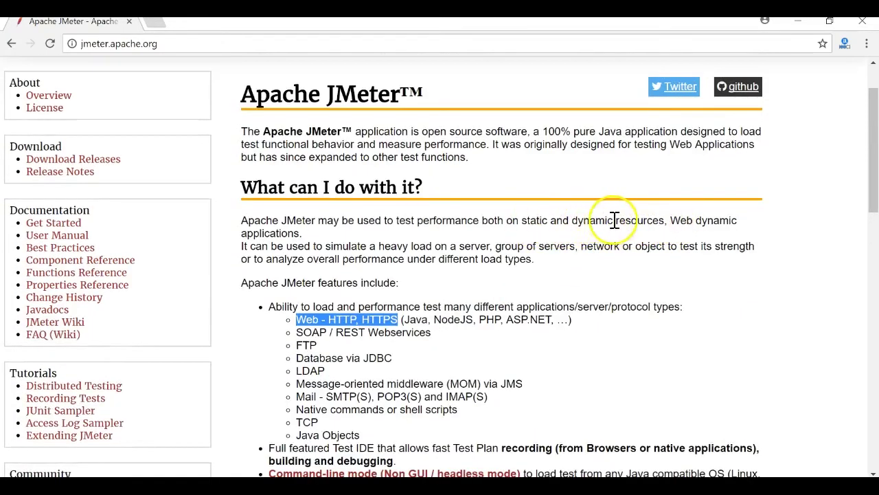
pyautogui.moveTo(572, 221); pyautogui.dragTo(664, 221)
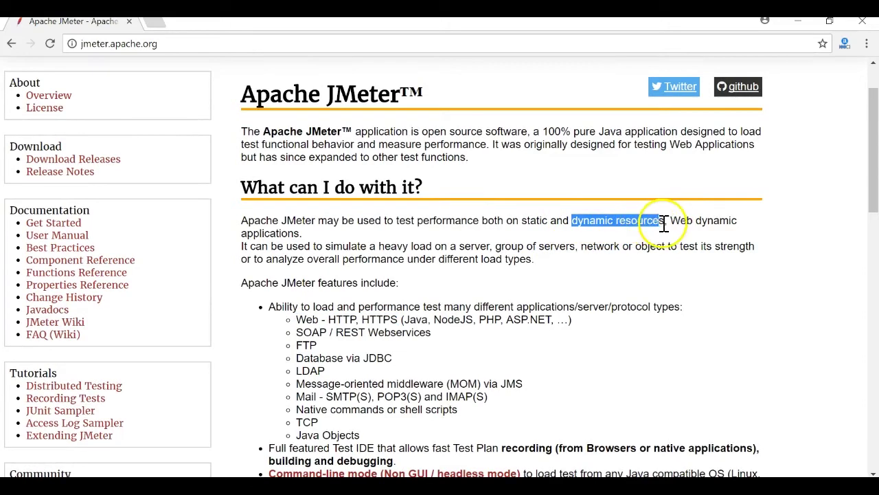
pyautogui.hotkey('alt', 'Tab')
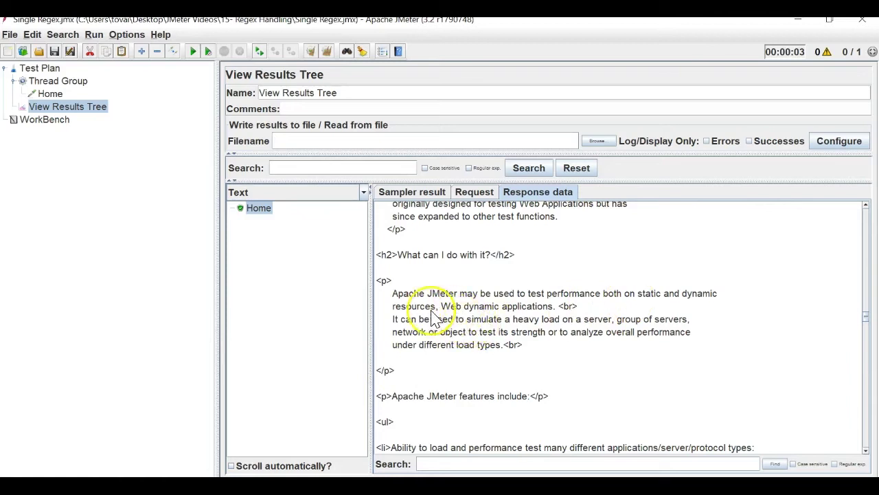
pyautogui.moveTo(683, 295); pyautogui.dragTo(436, 307)
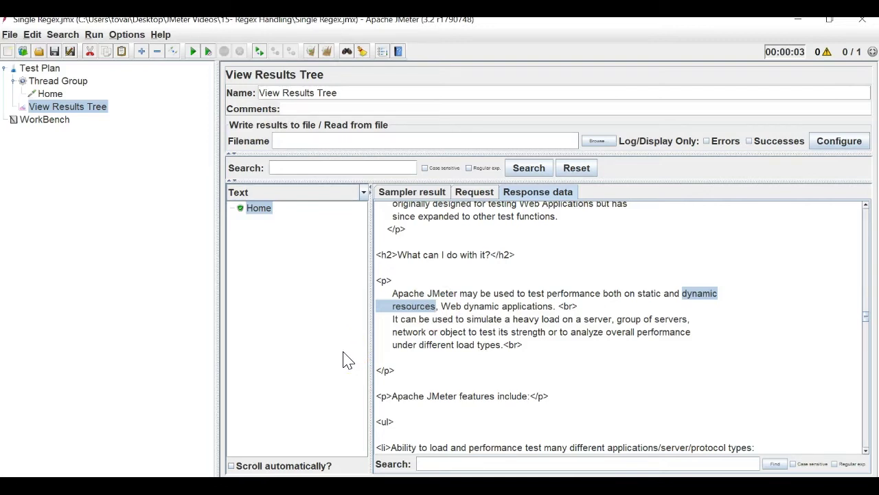
pyautogui.hotkey('alt', 'Tab')
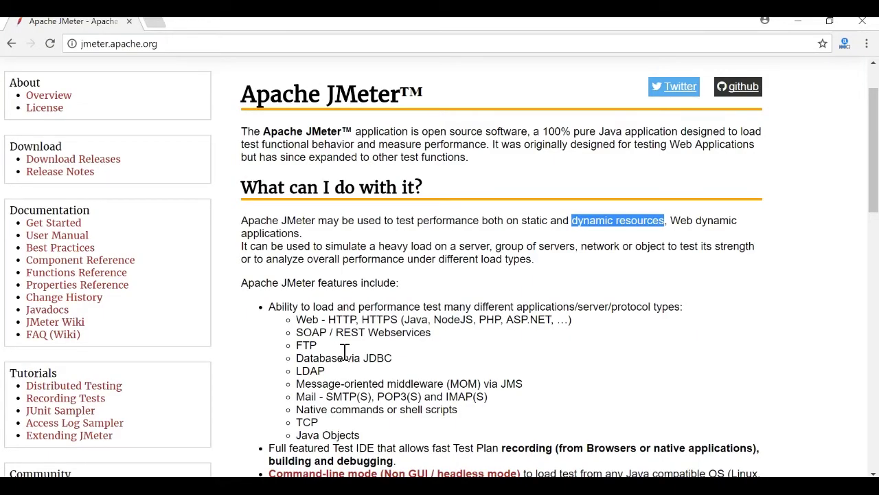
pyautogui.hotkey('alt', 'Tab')
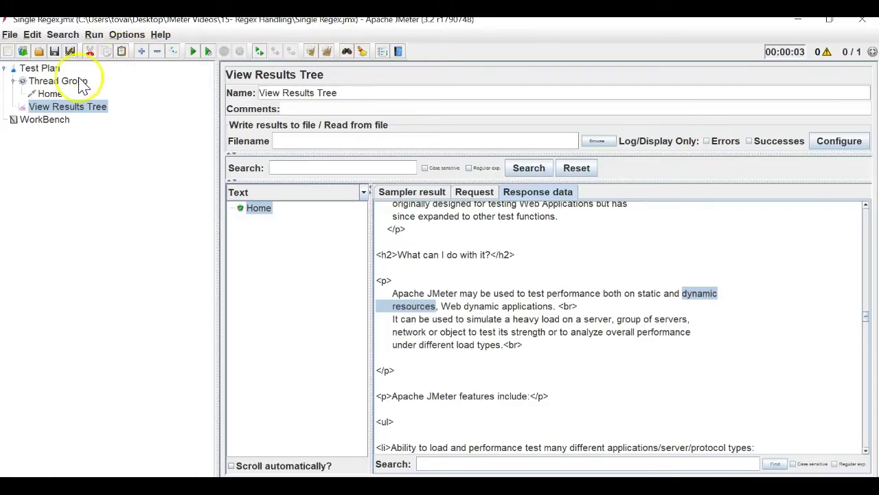
# Add a Regular Expression Extractor post-processor to the Home request
pyautogui.click(62, 94)
pyautogui.rightClick(62, 95)
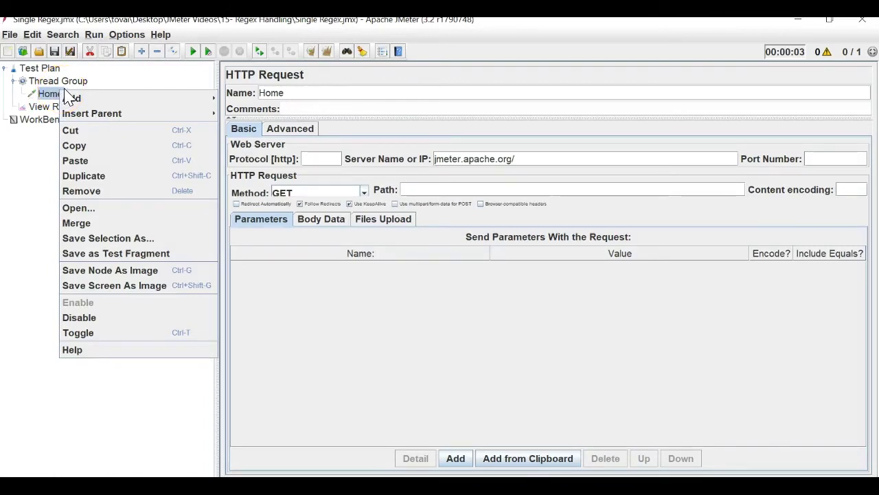
pyautogui.moveTo(108, 98)
pyautogui.moveTo(261, 144)
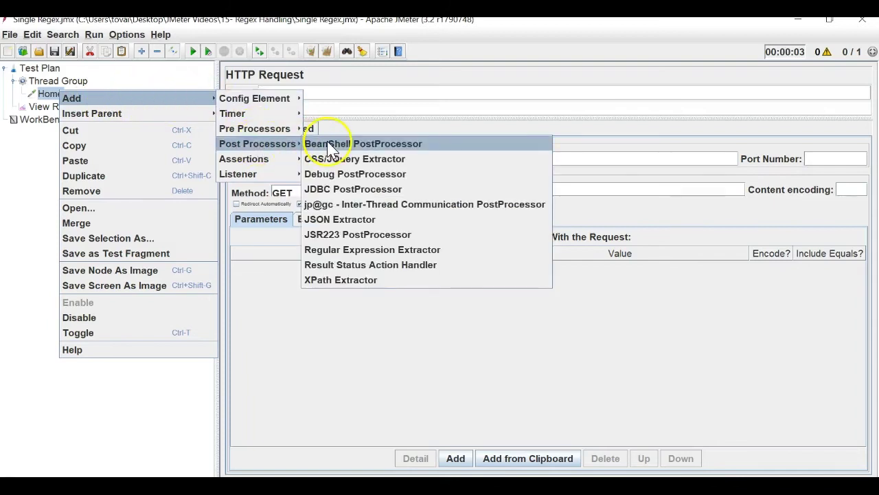
pyautogui.click(379, 249)
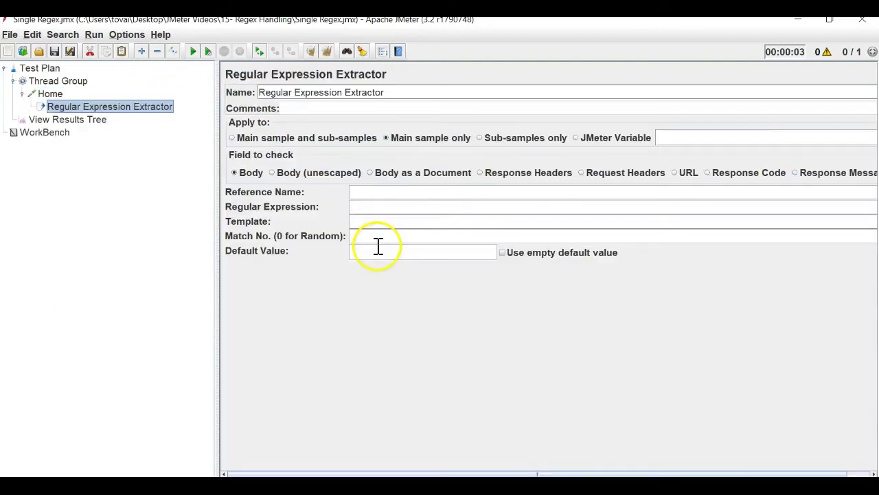
# Set the extractor's reference name to regex
pyautogui.click(380, 196)
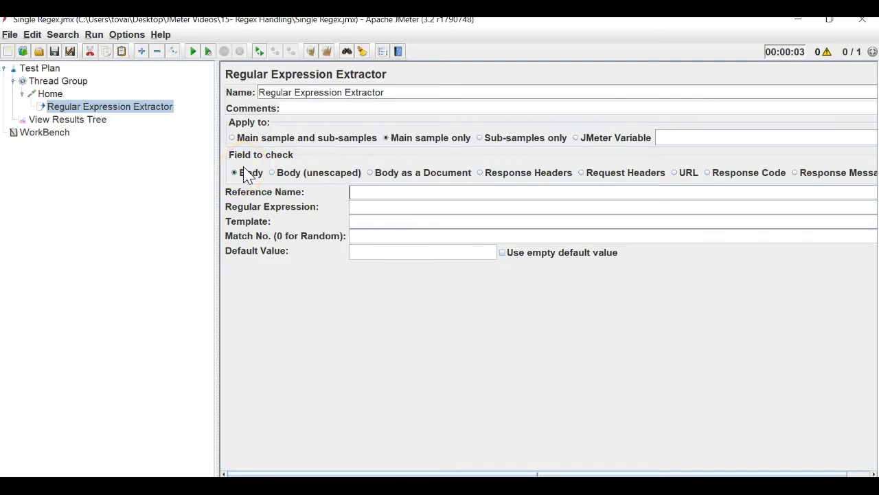
pyautogui.click(373, 196)
pyautogui.write('Regex')
pyautogui.press('BackSpace')
pyautogui.press('BackSpace')
pyautogui.press('BackSpace')
pyautogui.press('BackSpace')
pyautogui.press('BackSpace')
pyautogui.write('regex')
pyautogui.write('+')
pyautogui.write('?')
pyautogui.write('(.+?')
pyautogui.write(')')
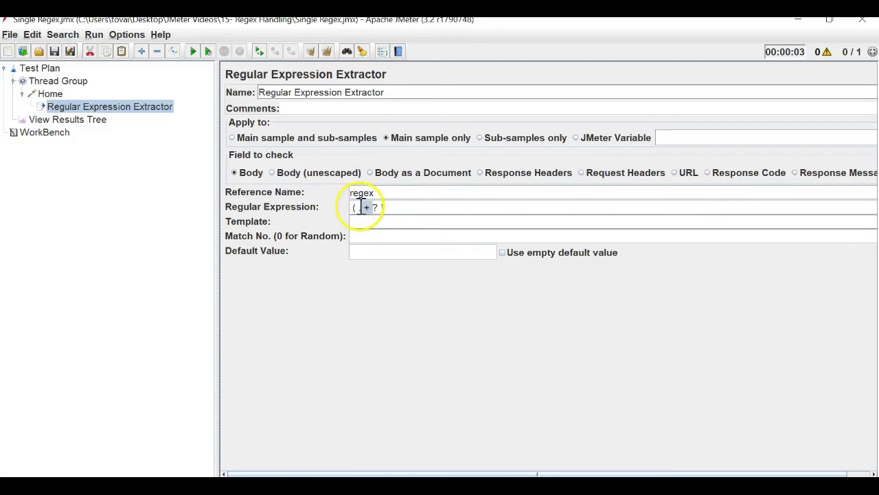
pyautogui.moveTo(373, 208); pyautogui.dragTo(360, 207)
pyautogui.click(378, 207)
pyautogui.write(')')
pyautogui.moveTo(387, 208); pyautogui.dragTo(345, 208)
pyautogui.press('BackSpace')
# Copy "performance both on static and dynamic resources," from the web page into the extractor's regular expression
pyautogui.hotkey('alt', 'Tab')
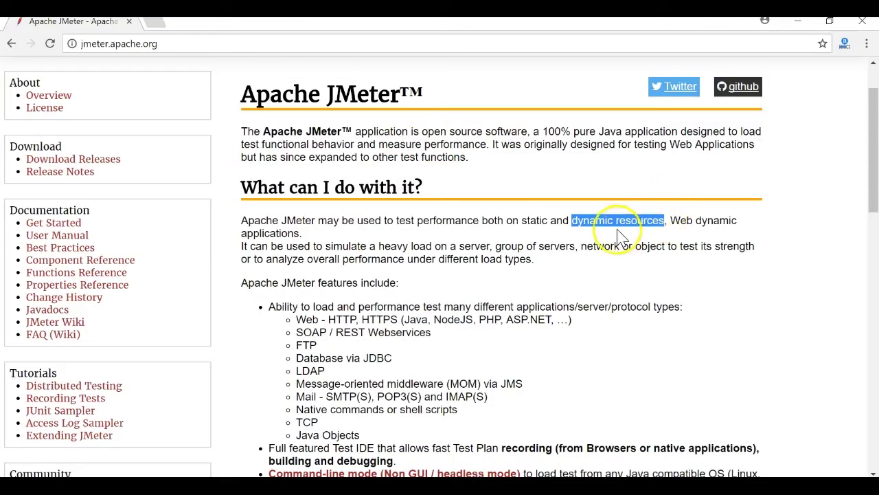
pyautogui.doubleClick(646, 220)
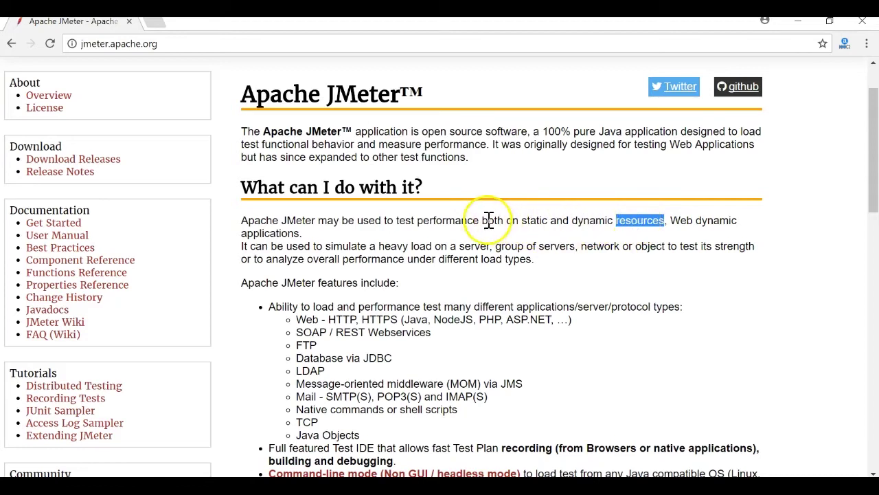
pyautogui.moveTo(416, 220); pyautogui.dragTo(670, 224)
pyautogui.hotkey('ctrl', 'c')
pyautogui.hotkey('alt', 'Tab')
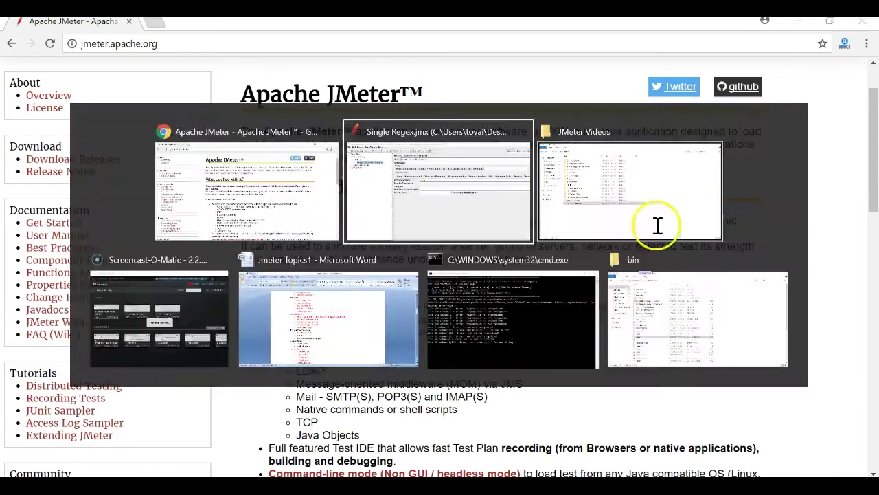
pyautogui.hotkey('ctrl', 'v')
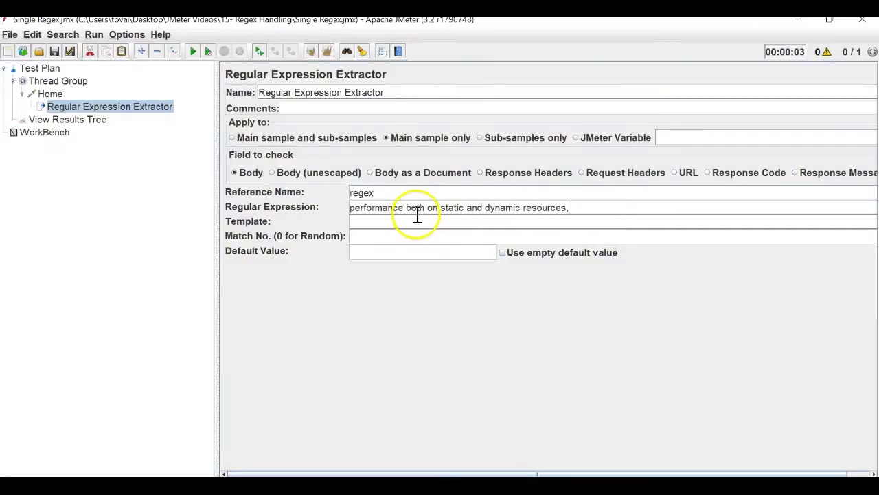
# Replace the word "resources" in the regular expression with the capture group (.+?)
pyautogui.doubleClick(537, 208)
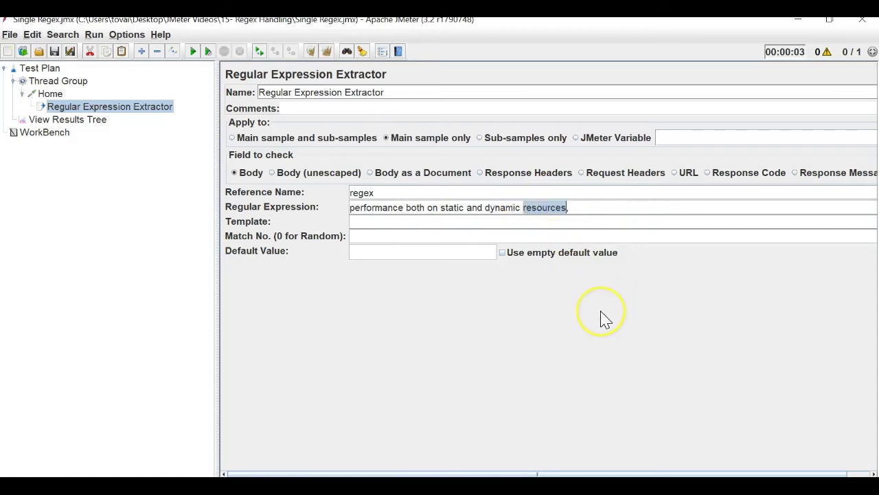
pyautogui.press('Delete')
pyautogui.write('()')
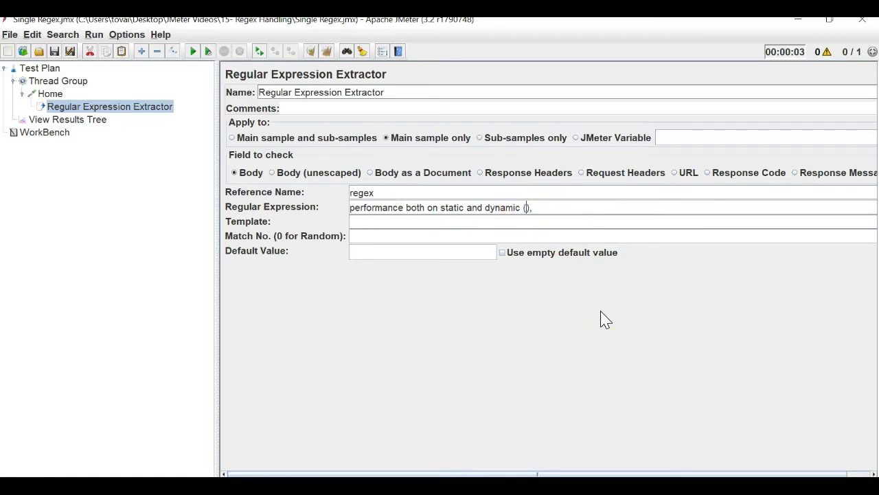
pyautogui.write('.+?')
# Append "Web dynamic" from the web page after the comma in the regular expression, keeping a single space before it
pyautogui.hotkey('alt', 'Tab')
pyautogui.moveTo(668, 224); pyautogui.dragTo(742, 227)
pyautogui.hotkey('ctrl', 'c')
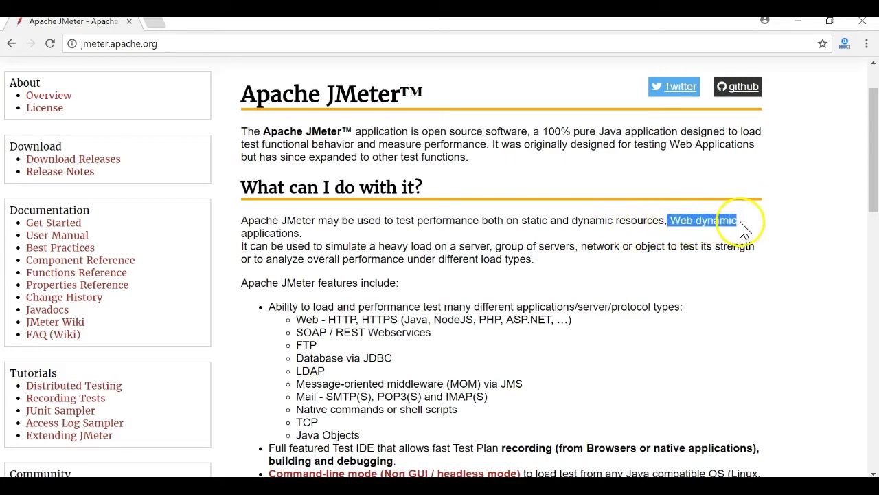
pyautogui.hotkey('alt', 'Tab')
pyautogui.hotkey('ctrl', 'v')
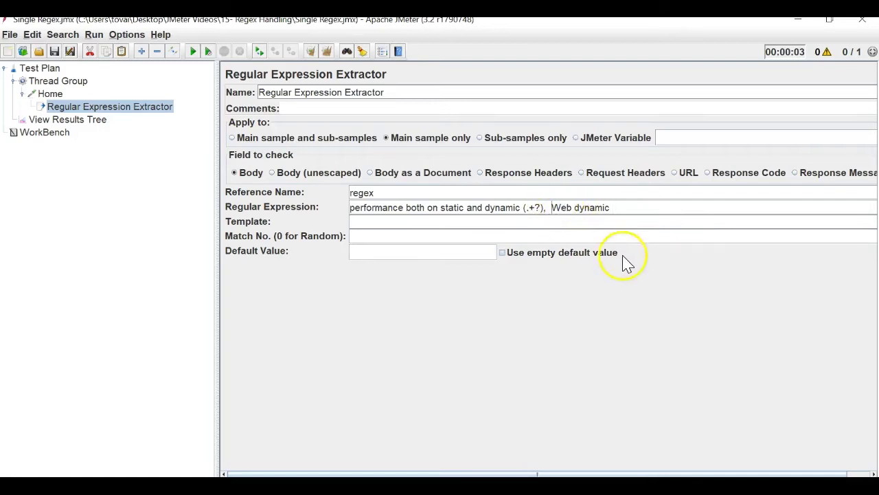
pyautogui.press('BackSpace')
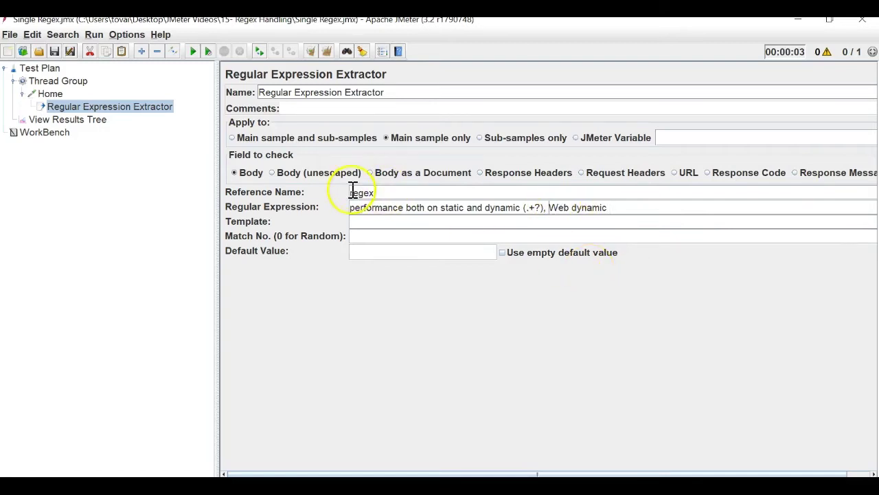
# Compare the regular expression and its (.+?) group with the matching sentence on the web page
pyautogui.moveTo(351, 209); pyautogui.dragTo(702, 214)
pyautogui.hotkey('alt', 'Tab')
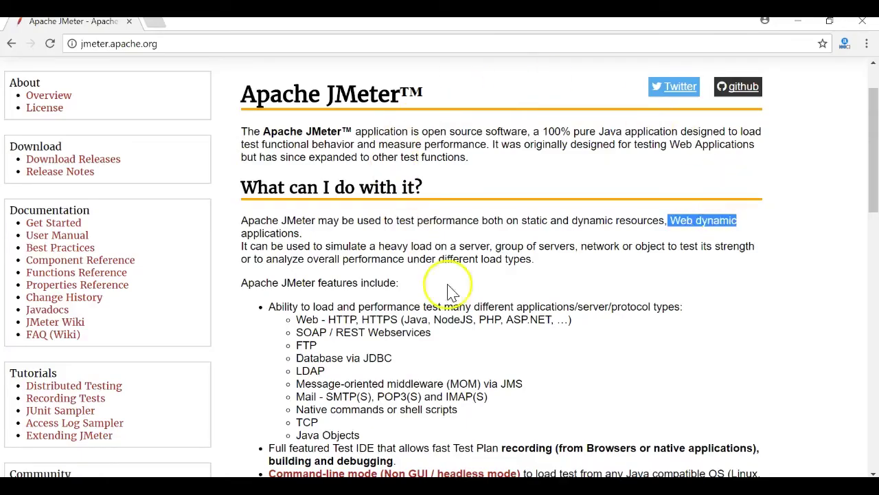
pyautogui.hotkey('alt', 'Tab')
pyautogui.click(525, 209)
pyautogui.moveTo(525, 209); pyautogui.dragTo(546, 210)
pyautogui.hotkey('alt', 'Tab')
pyautogui.click(622, 220)
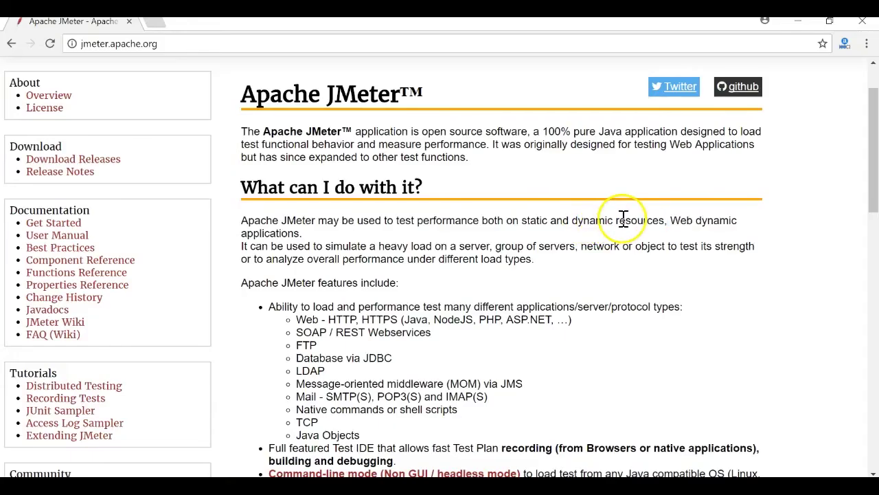
pyautogui.hotkey('alt', 'Tab')
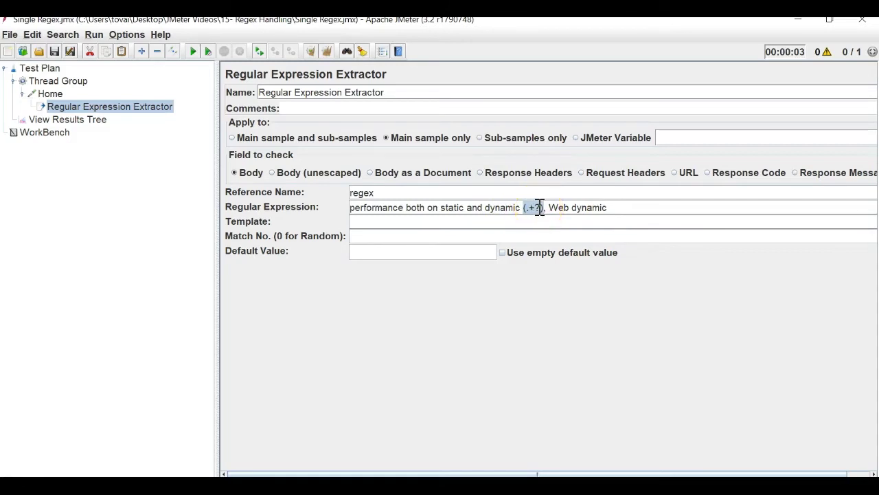
# Set the extractor's template to $1$, its match number to 1 and its default value to error
pyautogui.click(516, 221)
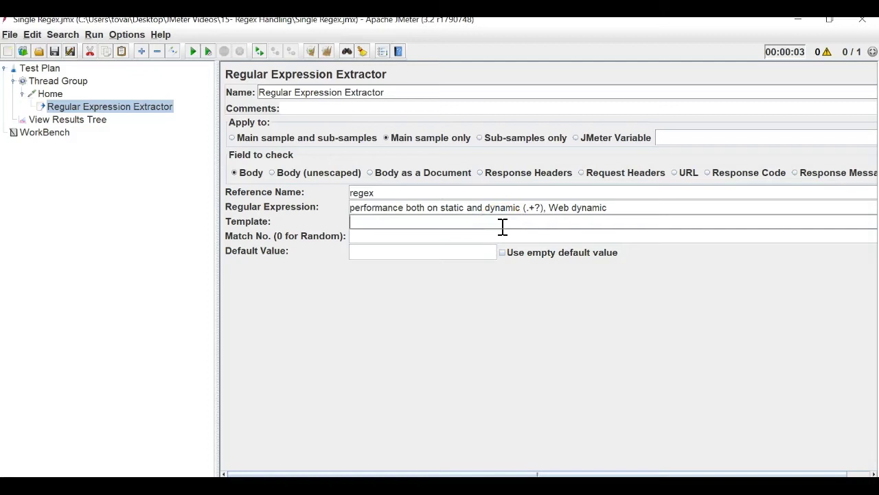
pyautogui.write('44')
pyautogui.press('BackSpace')
pyautogui.press('BackSpace')
pyautogui.write('$$1')
pyautogui.press('Tab')
pyautogui.write('1')
pyautogui.click(391, 252)
pyautogui.write('error')
# Add a Java Request sampler to the Thread Group
pyautogui.click(50, 93)
pyautogui.click(58, 81)
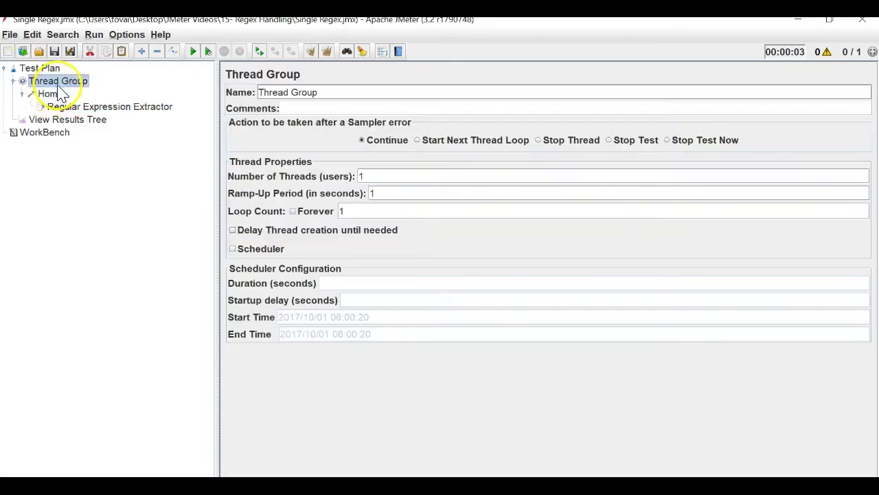
pyautogui.rightClick(59, 87)
pyautogui.moveTo(110, 90)
pyautogui.moveTo(289, 149)
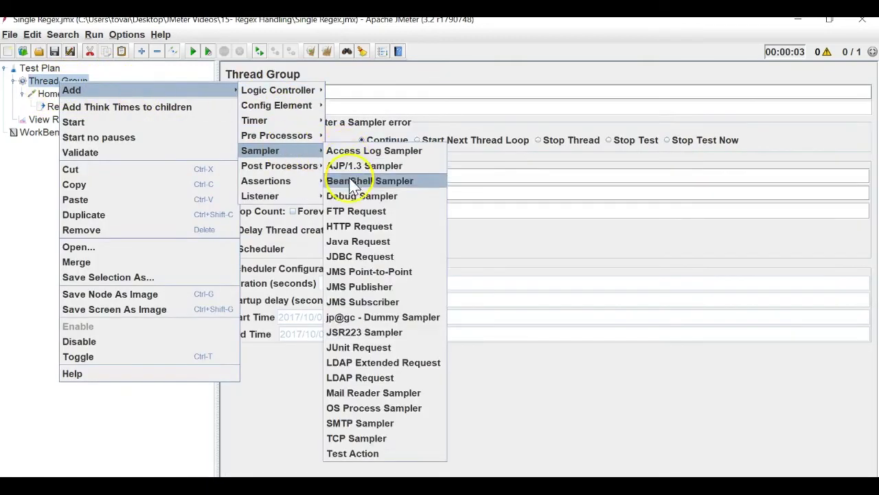
pyautogui.click(357, 242)
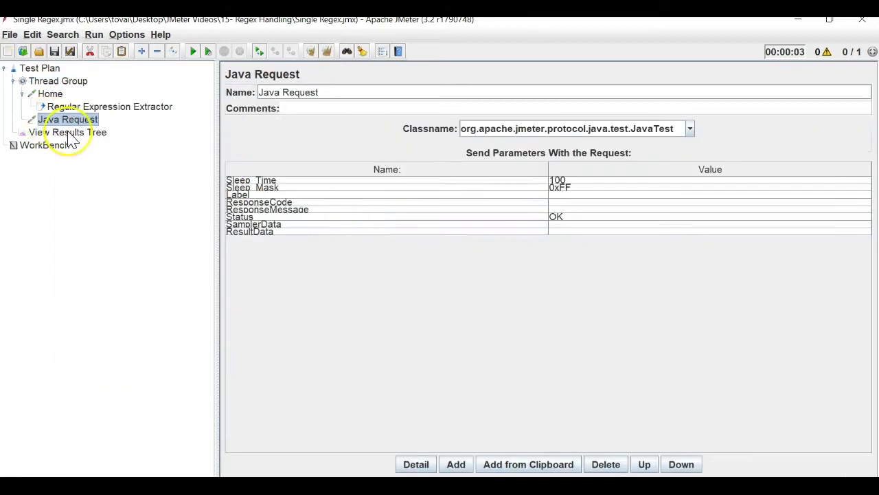
# Append ${regex} to the Java Request's name, matching the reference name set in the Regular Expression Extractor
pyautogui.click(116, 110)
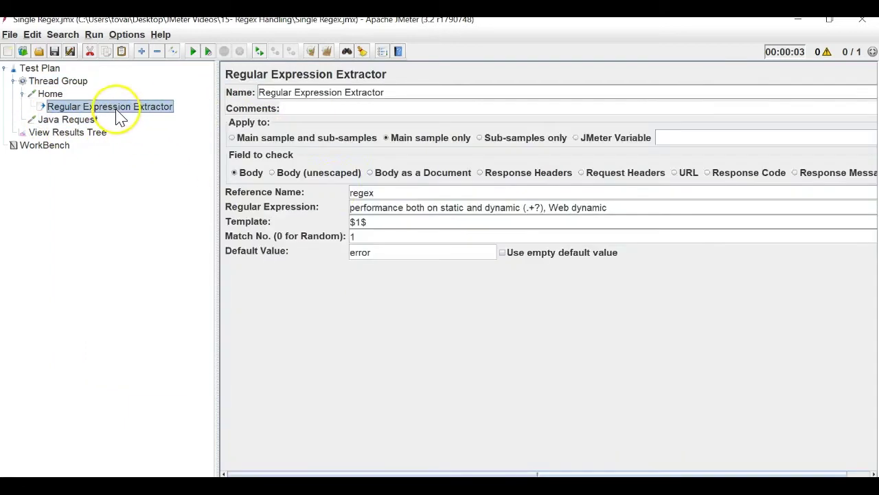
pyautogui.doubleClick(364, 194)
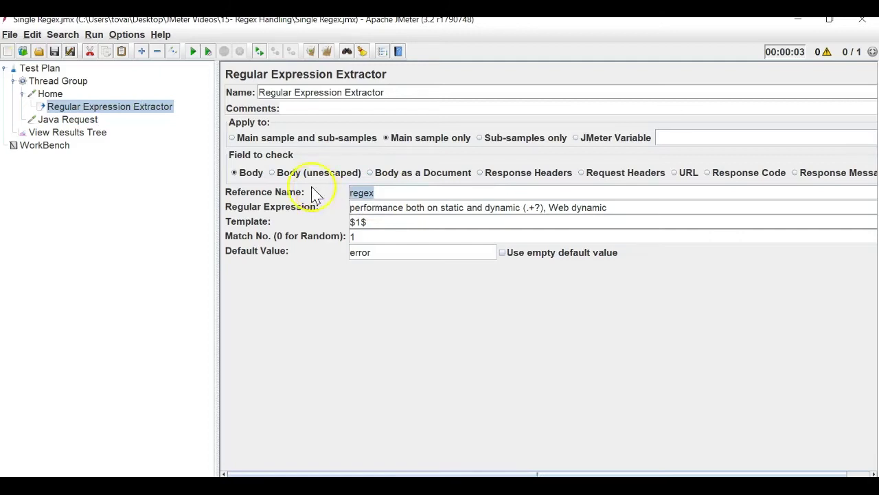
pyautogui.click(55, 120)
pyautogui.click(327, 96)
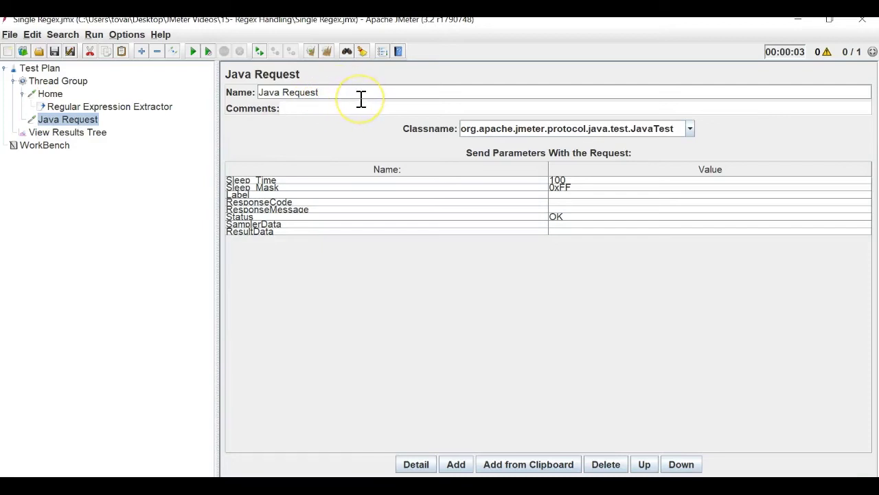
pyautogui.write('$')
pyautogui.write('{}')
pyautogui.write('regex')
pyautogui.click(135, 108)
pyautogui.doubleClick(358, 193)
pyautogui.click(88, 124)
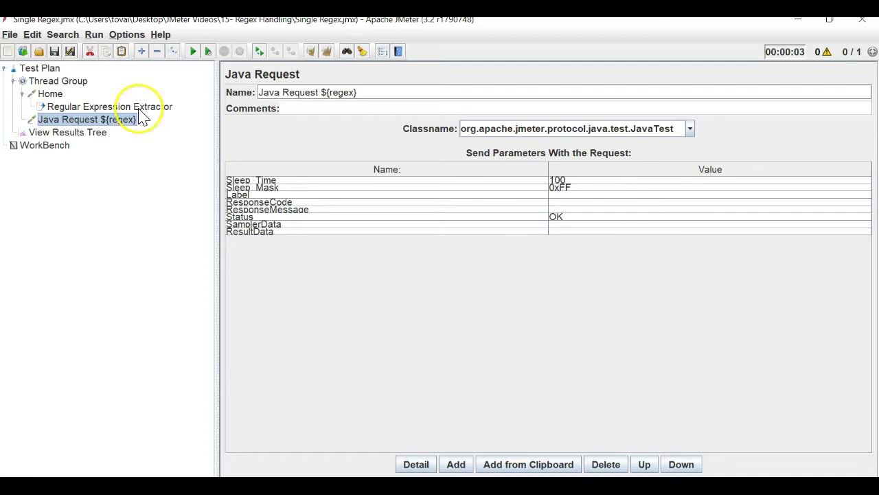
pyautogui.moveTo(321, 96); pyautogui.dragTo(364, 96)
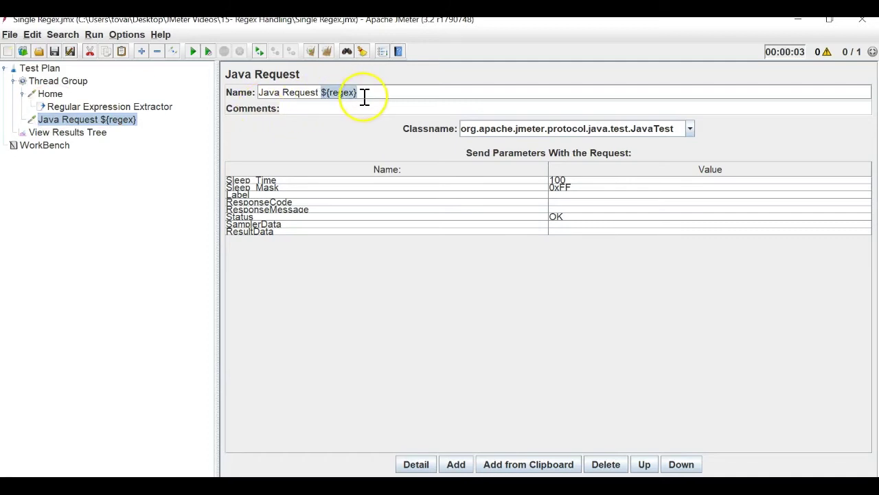
# Clear all previous results from View Results Tree and run the test plan
pyautogui.click(27, 132)
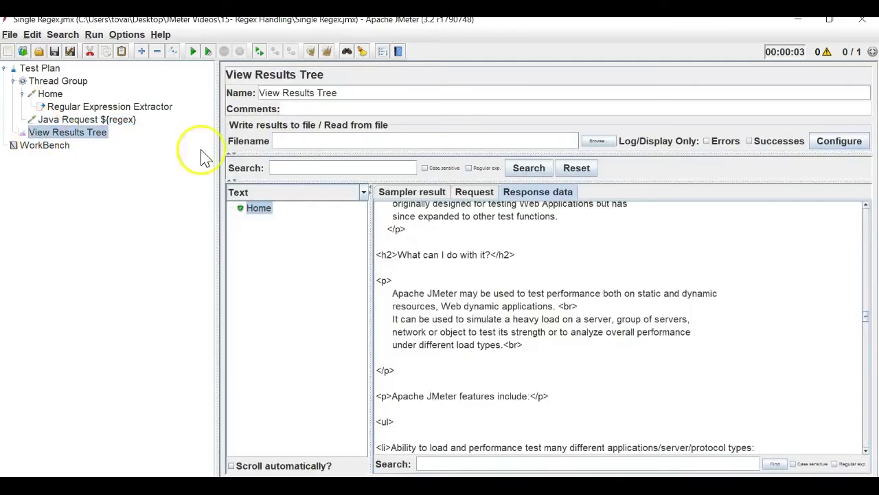
pyautogui.click(328, 52)
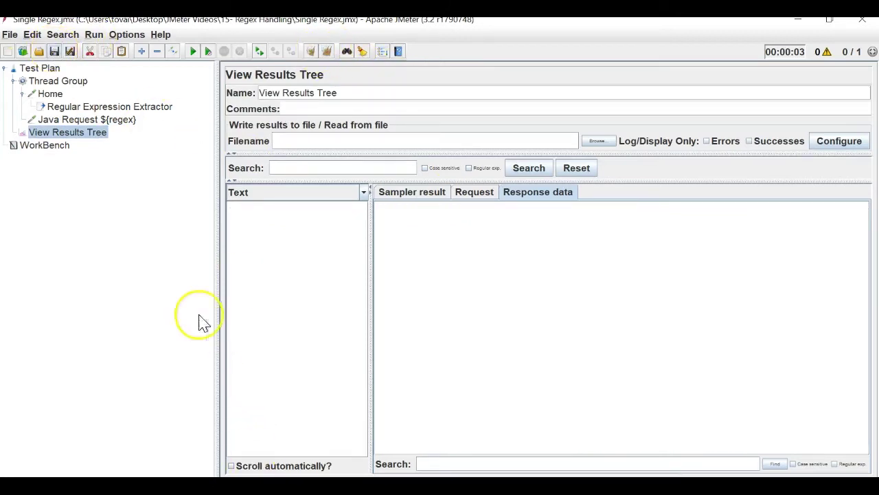
pyautogui.click(194, 53)
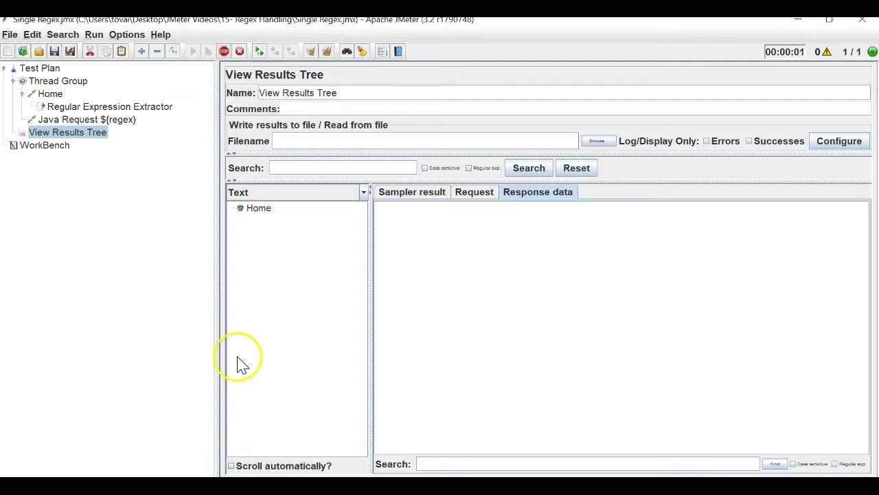
# Examine the sampler result, request and response data of the Java Request and Home samples
pyautogui.click(268, 225)
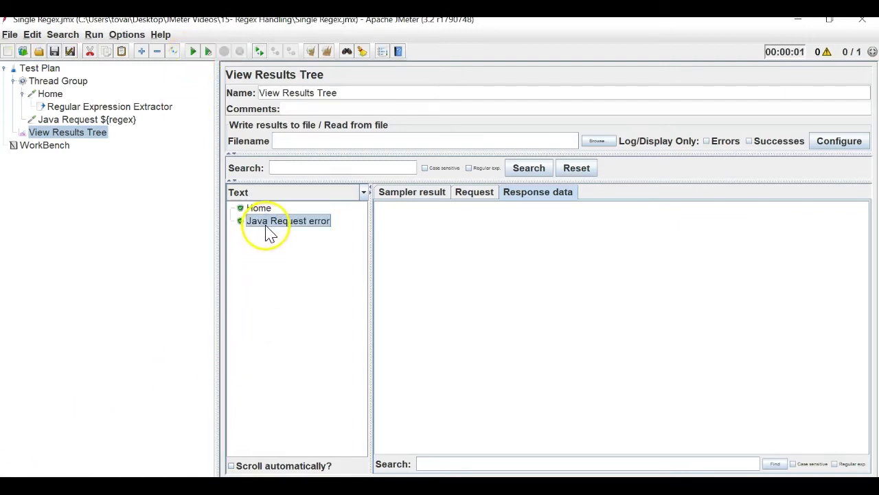
pyautogui.click(474, 193)
pyautogui.click(429, 193)
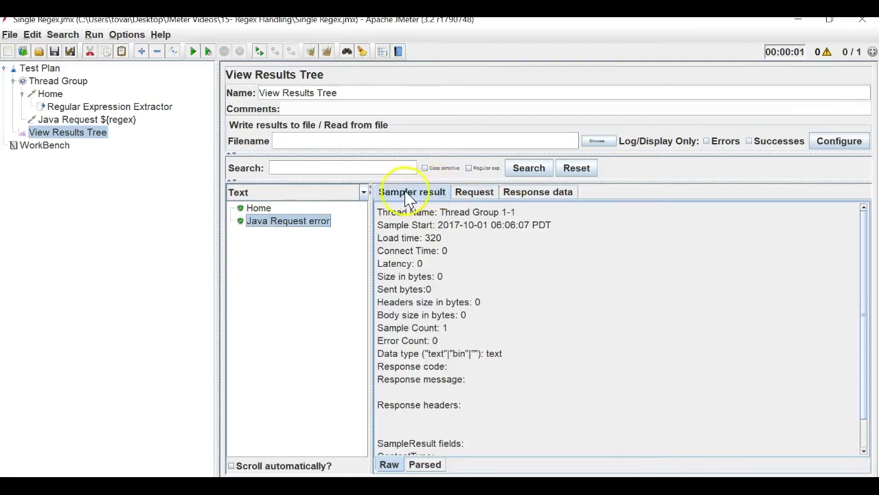
pyautogui.click(259, 208)
pyautogui.click(464, 197)
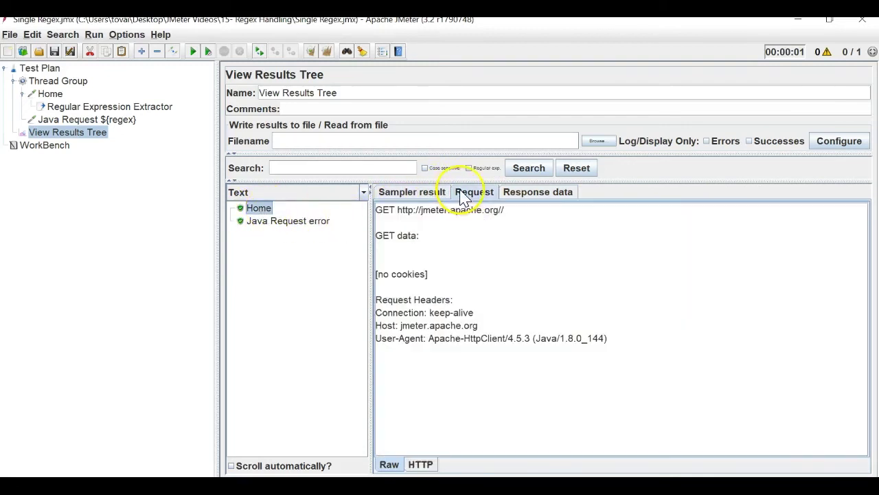
pyautogui.click(529, 194)
pyautogui.click(288, 224)
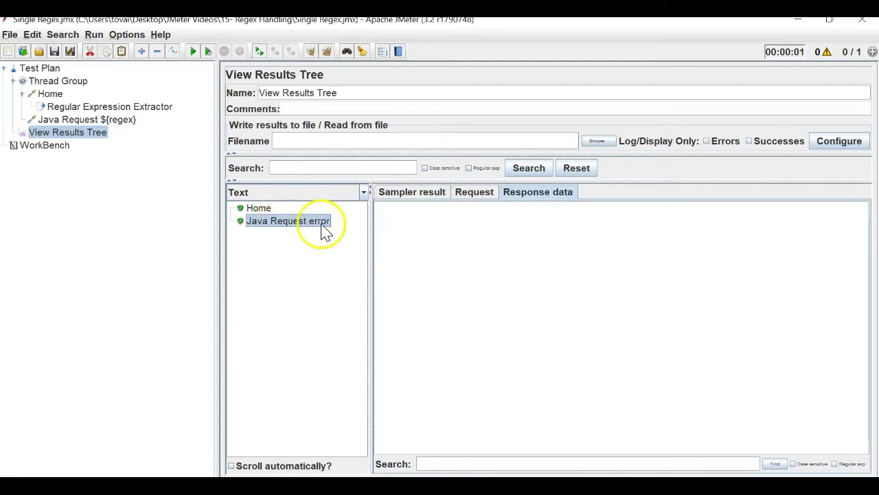
# Move the Regular Expression Extractor out of Home to directly under the Thread Group, then rerun the test with View Results Tree open
pyautogui.click(103, 108)
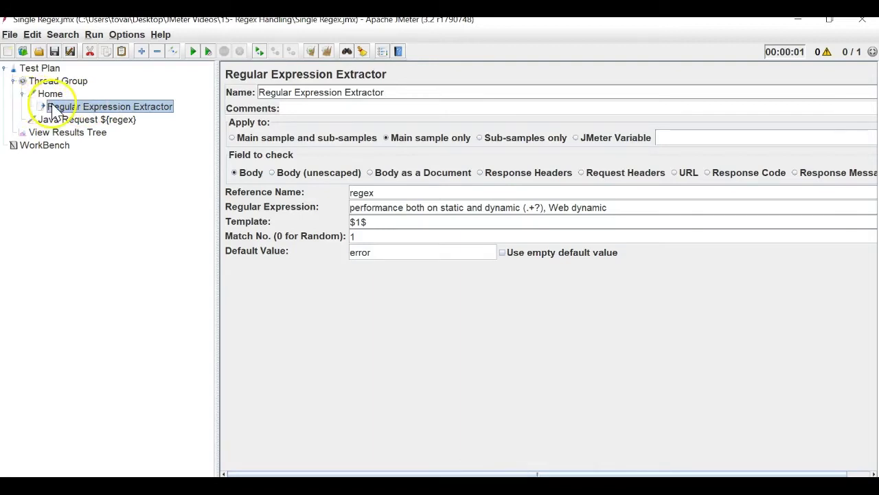
pyautogui.moveTo(53, 111)
pyautogui.mouseDown()
pyautogui.moveTo(45, 88)
pyautogui.moveTo(69, 114)
pyautogui.mouseUp()
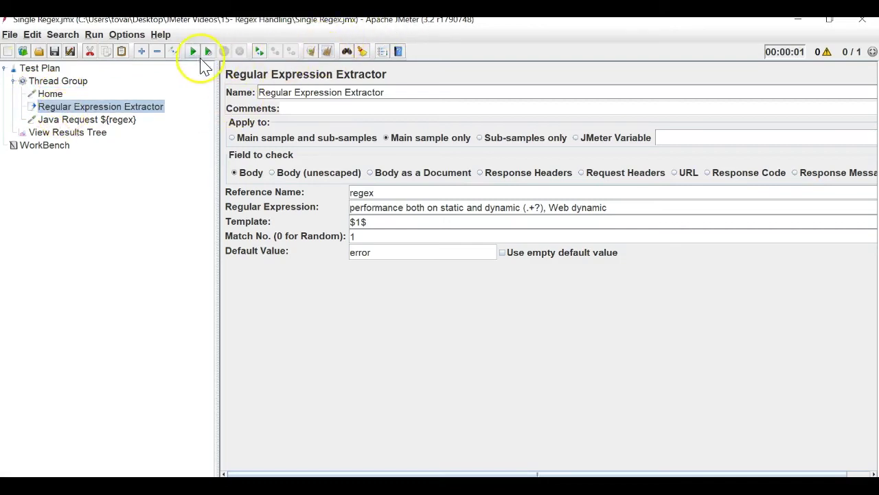
pyautogui.click(193, 52)
pyautogui.click(64, 133)
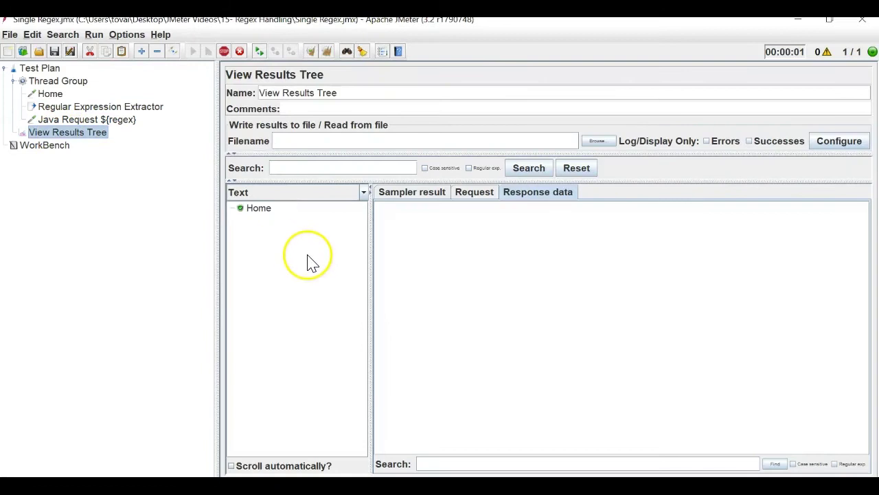
# Compare the regular expression with the web page and copy "performance both on static and dynamic resources, Web dynamic" from the page
pyautogui.click(117, 107)
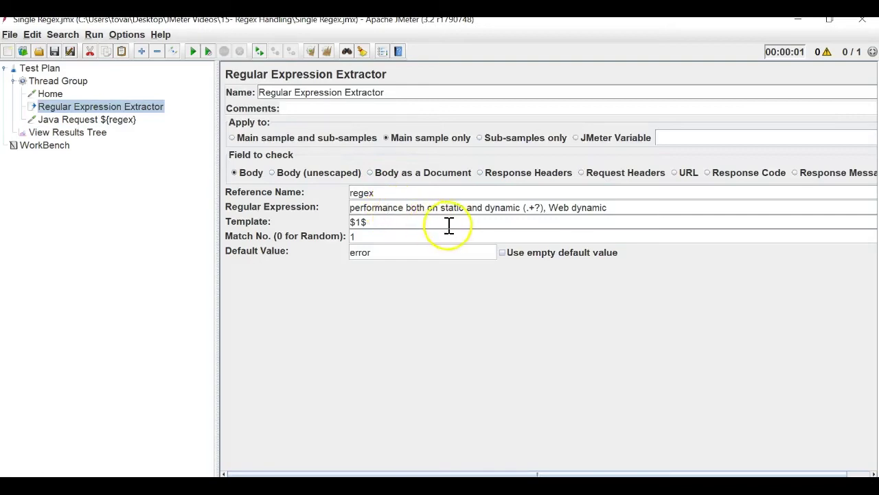
pyautogui.hotkey('alt', 'Tab')
pyautogui.hotkey('alt', 'Tab')
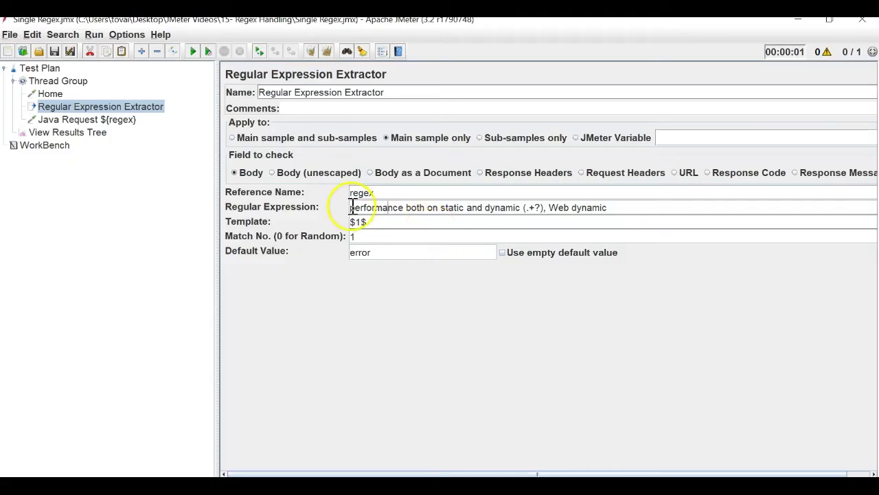
pyautogui.hotkey('alt', 'Tab')
pyautogui.moveTo(417, 221); pyautogui.dragTo(737, 218)
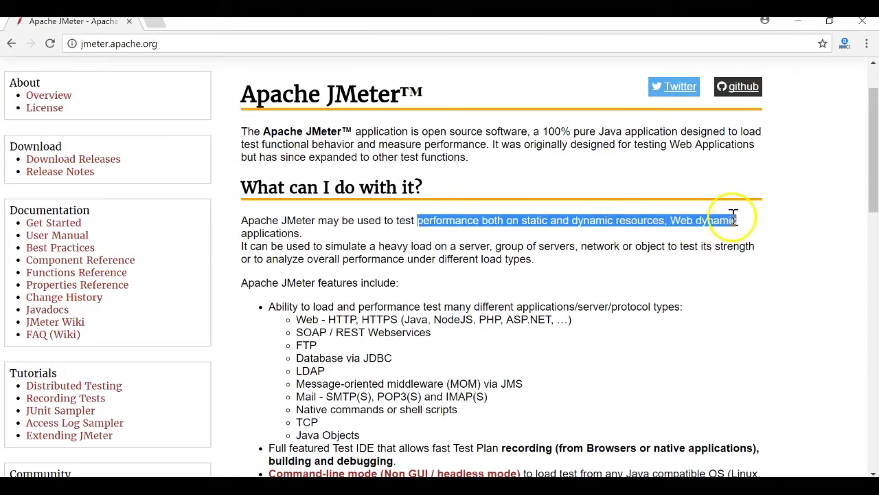
pyautogui.hotkey('alt', 'Tab')
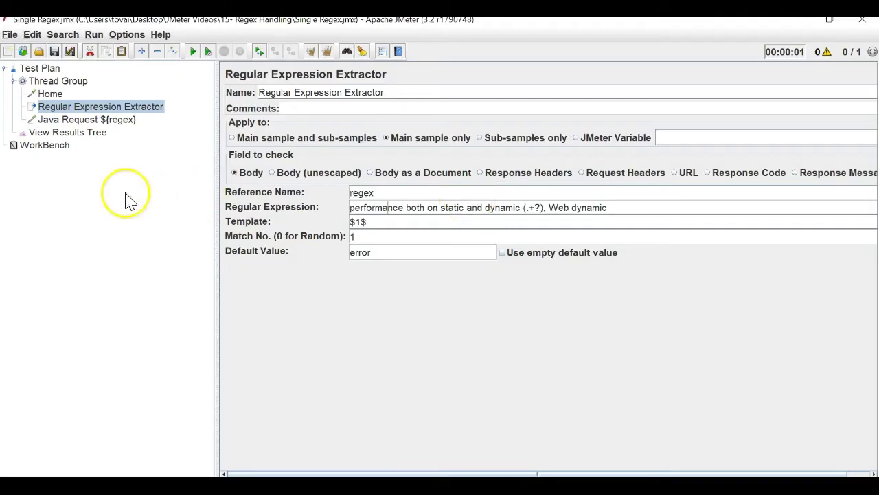
# Display the Home sample's response data in View Results Tree
pyautogui.click(50, 94)
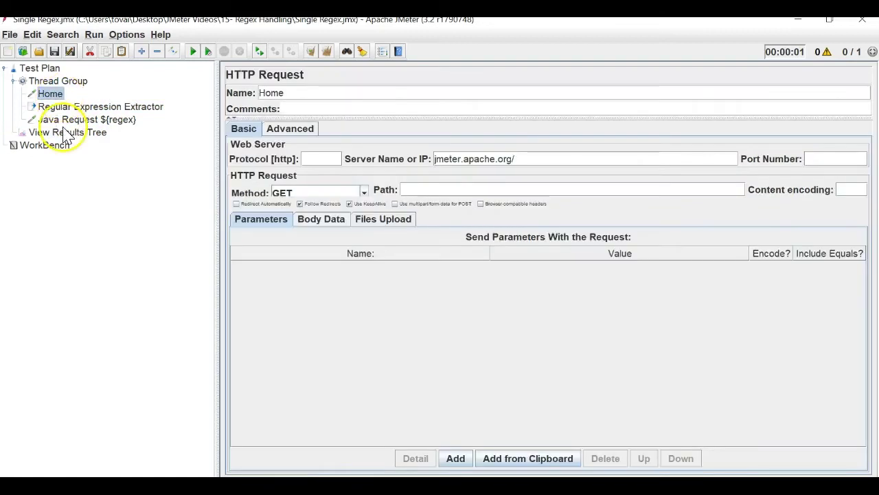
pyautogui.click(67, 132)
pyautogui.click(259, 208)
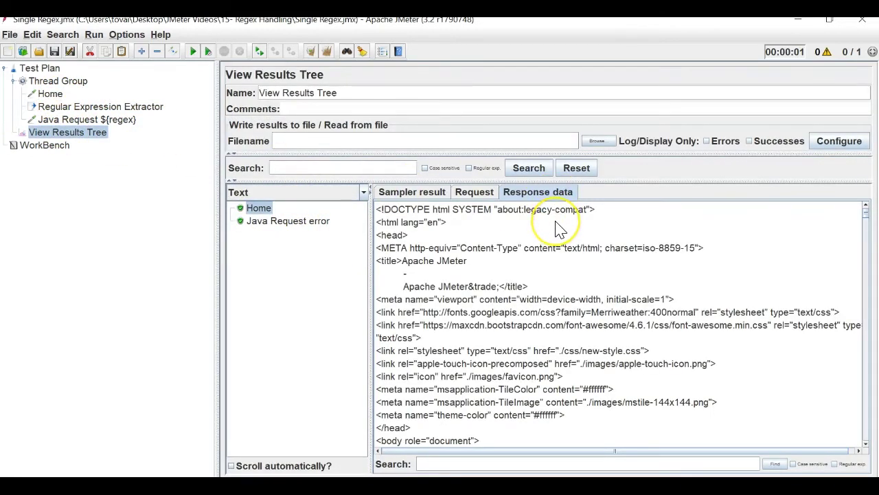
pyautogui.hotkey('ctrl', 'f')
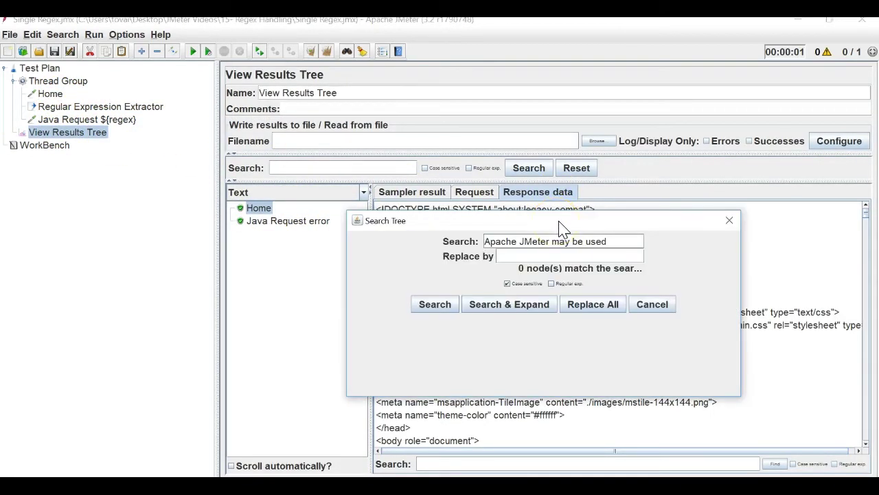
pyautogui.moveTo(614, 241); pyautogui.dragTo(447, 242)
pyautogui.hotkey('ctrl', 'v')
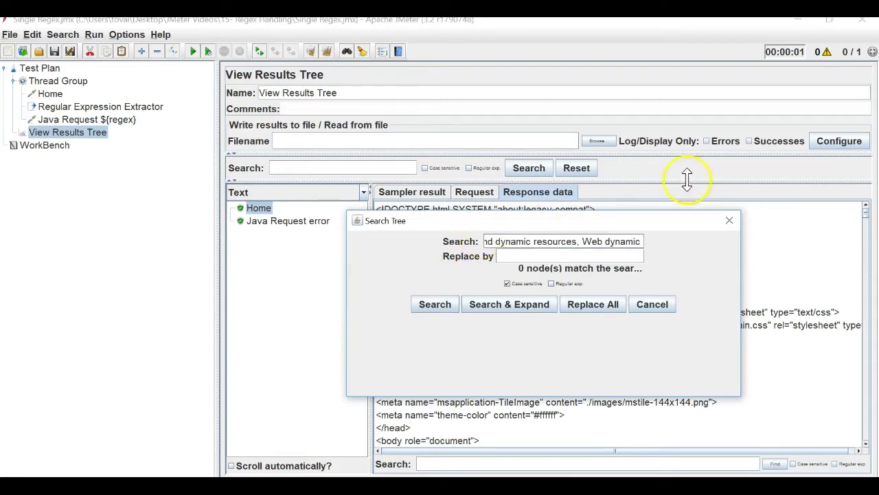
pyautogui.click(729, 220)
# Search the Home response for "est performance both on static and dynami" and examine how the sentence is split across lines
pyautogui.click(628, 466)
pyautogui.hotkey('ctrl', 'v')
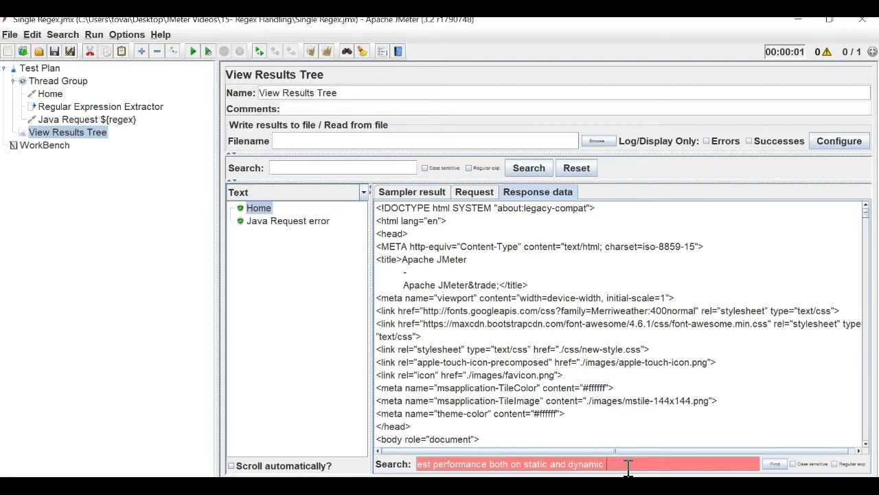
pyautogui.press('Return')
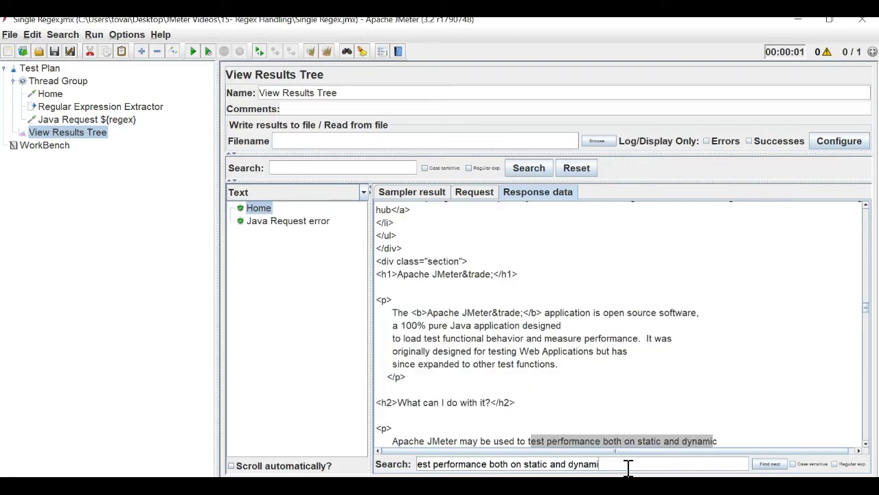
pyautogui.scroll(-3, 673, 367)
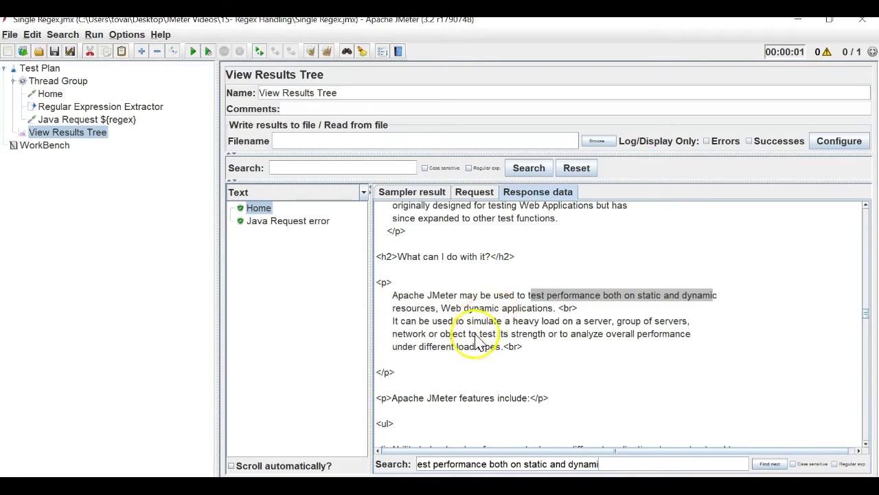
pyautogui.moveTo(393, 302); pyautogui.dragTo(646, 302)
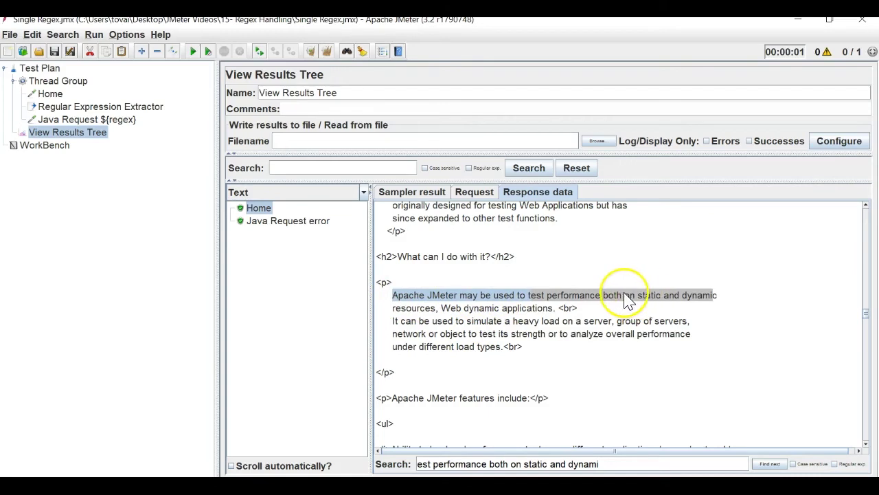
pyautogui.click(559, 322)
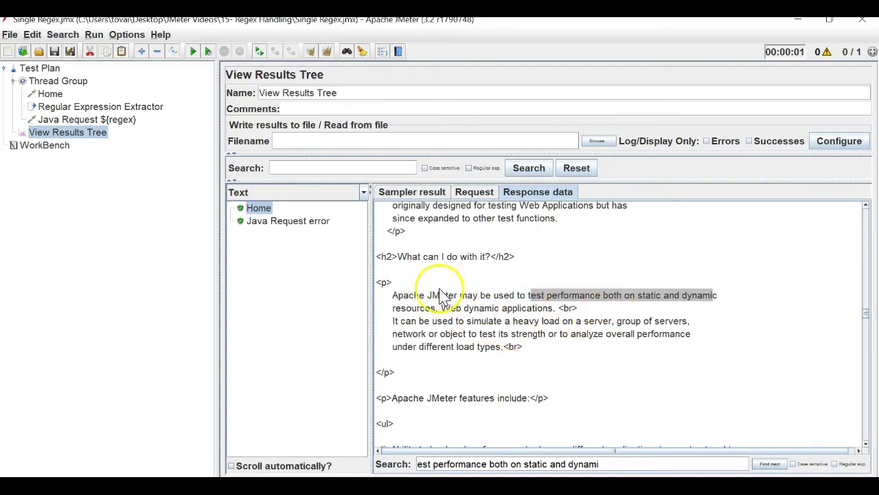
# Replace the regular expression with "Apache JMeter may be used to (.+?) performance", copying the sentence from the response and substituting (.+?) for "test"
pyautogui.moveTo(392, 298); pyautogui.dragTo(569, 300)
pyautogui.hotkey('ctrl', 'c')
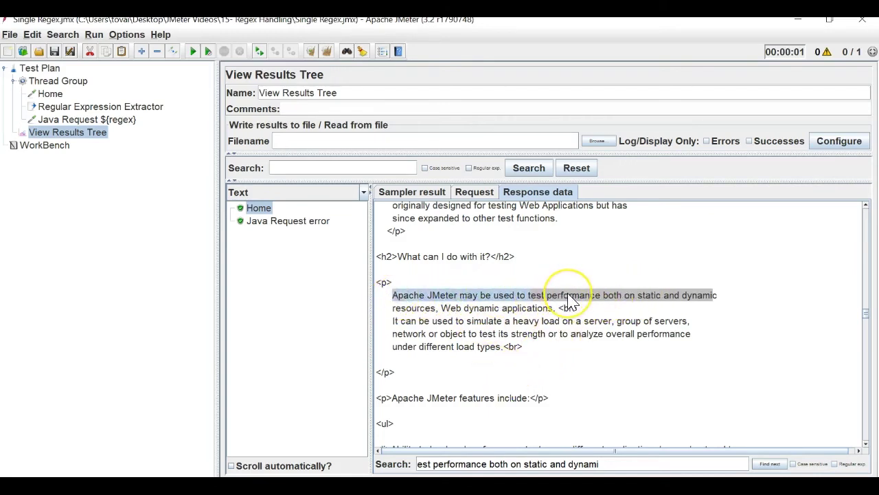
pyautogui.click(141, 104)
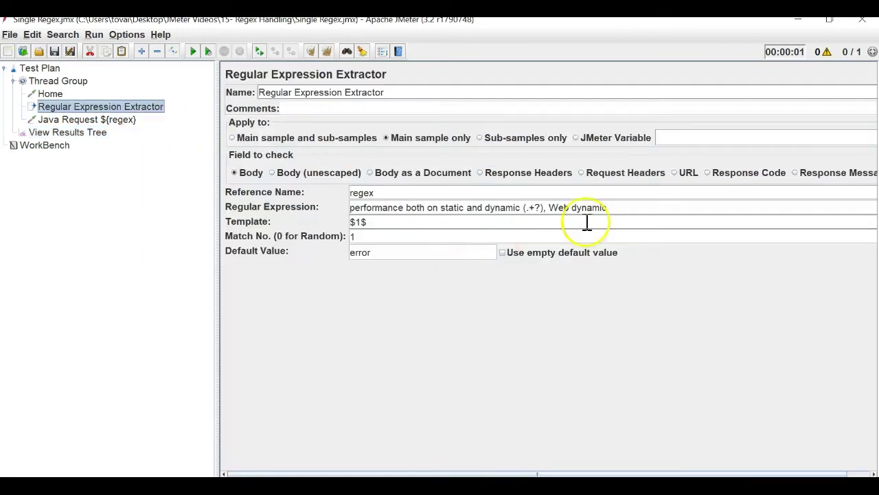
pyautogui.moveTo(603, 208); pyautogui.dragTo(313, 199)
pyautogui.hotkey('ctrl', 'v')
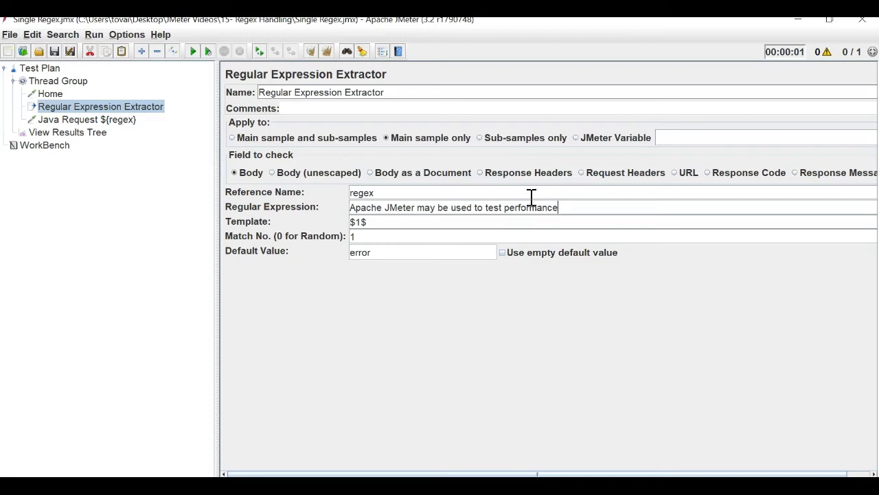
pyautogui.doubleClick(493, 208)
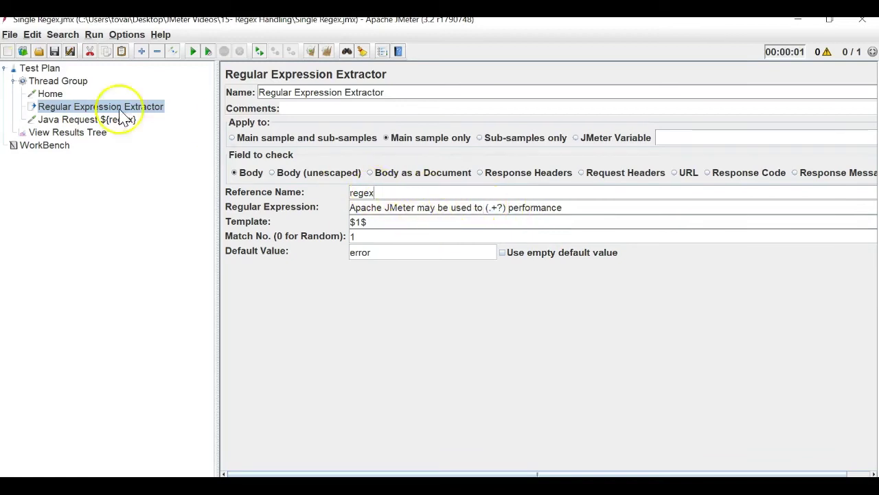
# Clear the old results, run the test plan again and select the Java Request sample in View Results Tree
pyautogui.click(41, 132)
pyautogui.click(328, 53)
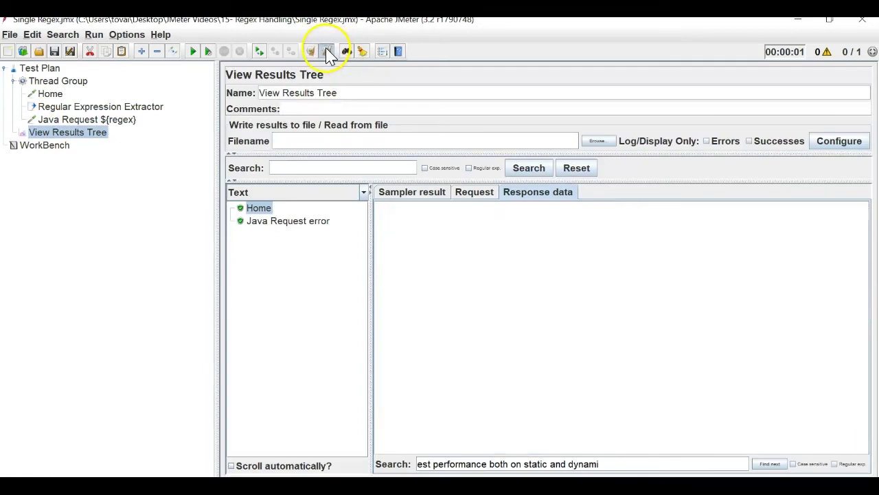
pyautogui.click(195, 53)
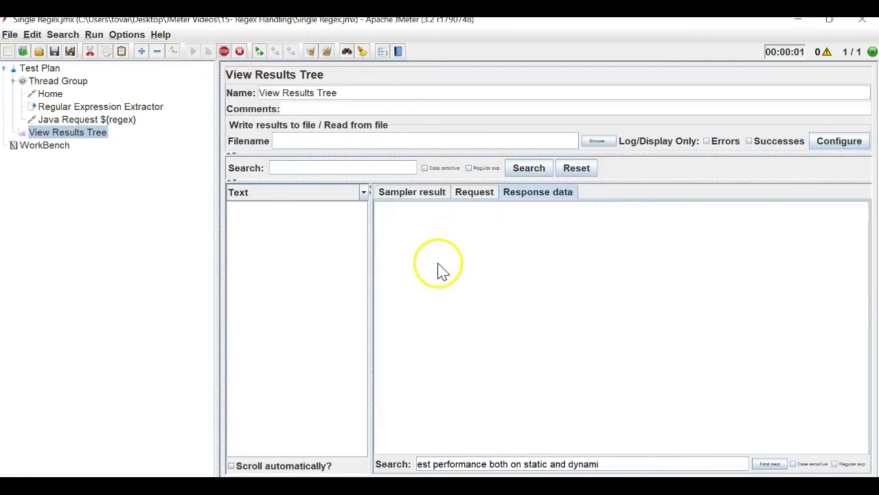
pyautogui.click(292, 221)
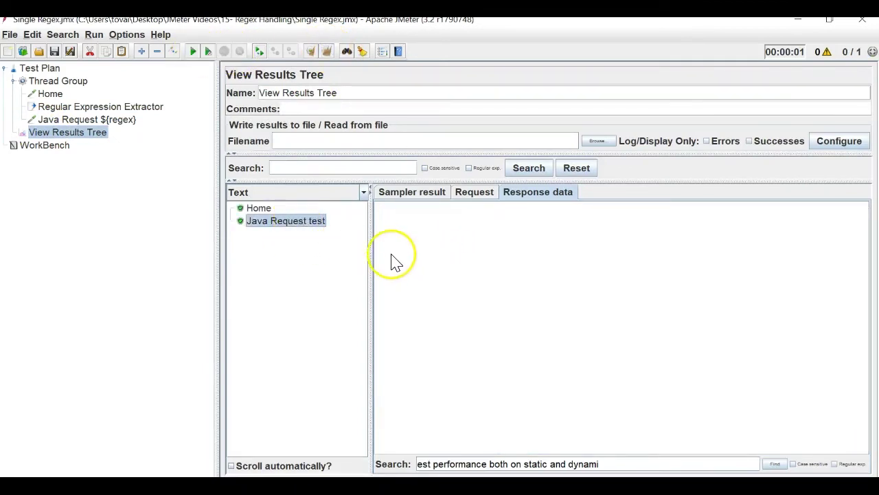
# Render the Home sample's response as HTML in View Results Tree and find the "What can I do with it?" section
pyautogui.click(254, 208)
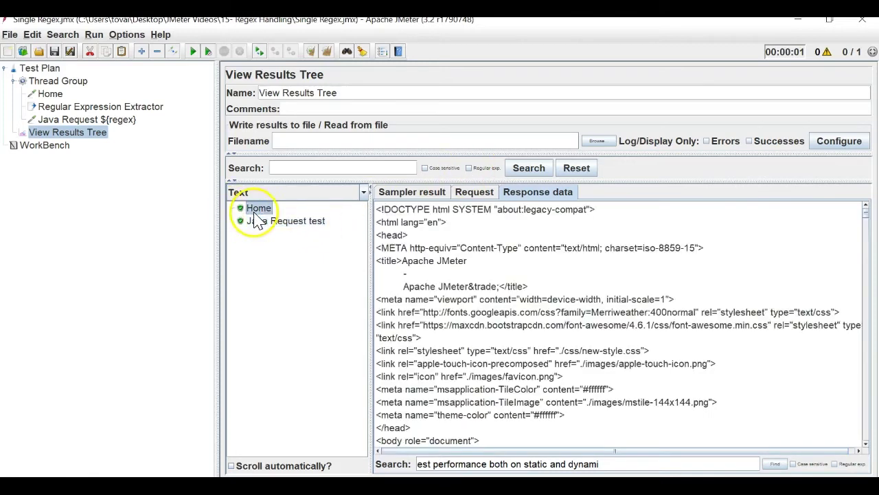
pyautogui.scroll(-5, 592, 339)
pyautogui.scroll(-5, 593, 339)
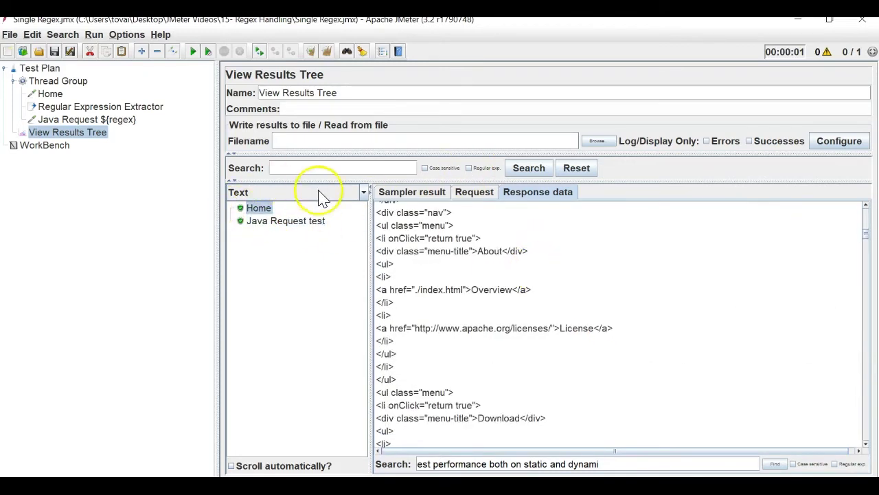
pyautogui.click(296, 195)
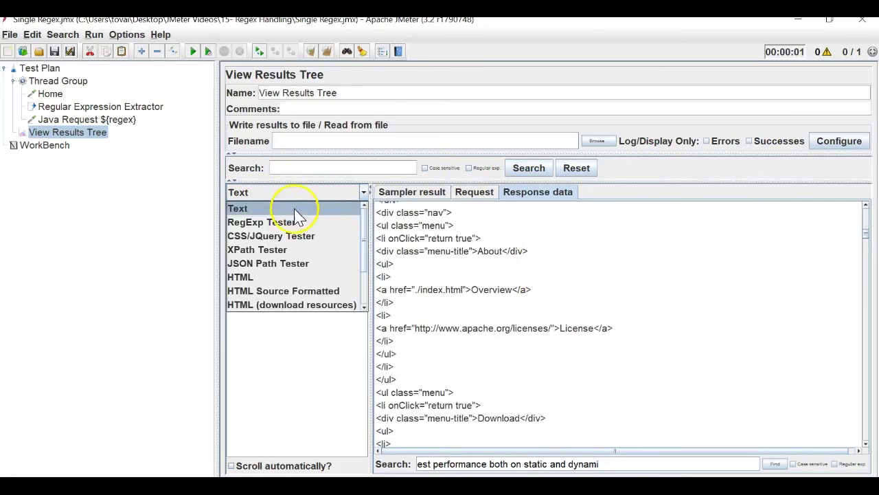
pyautogui.click(274, 278)
pyautogui.scroll(-5, 620, 339)
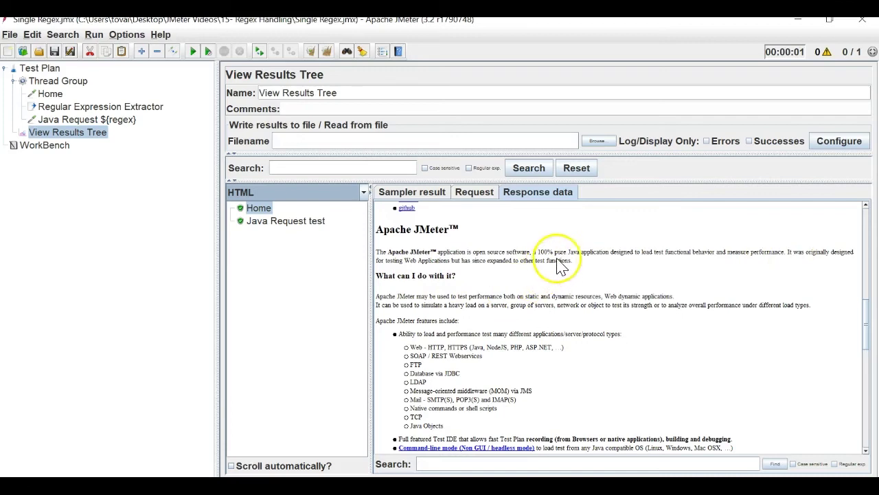
# Compare the extractor's regular expression with the phrase "Apache JMeter may be used to test performance" in the rendered Home response
pyautogui.click(90, 107)
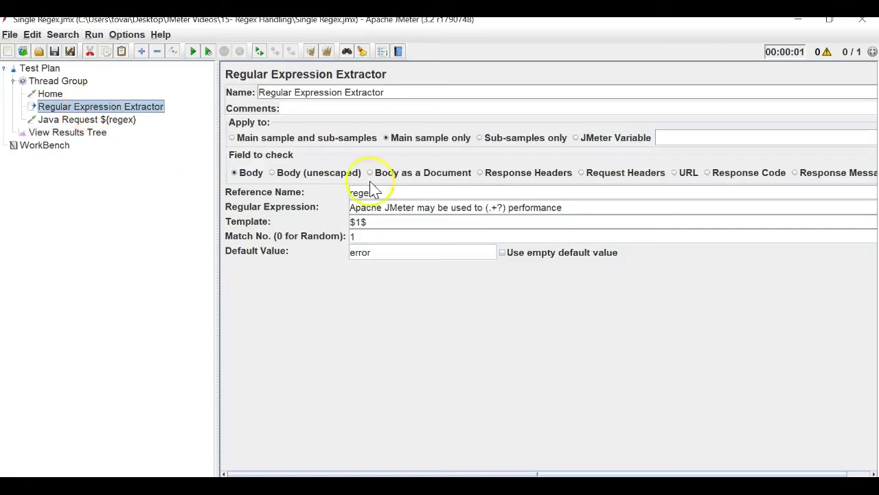
pyautogui.click(99, 132)
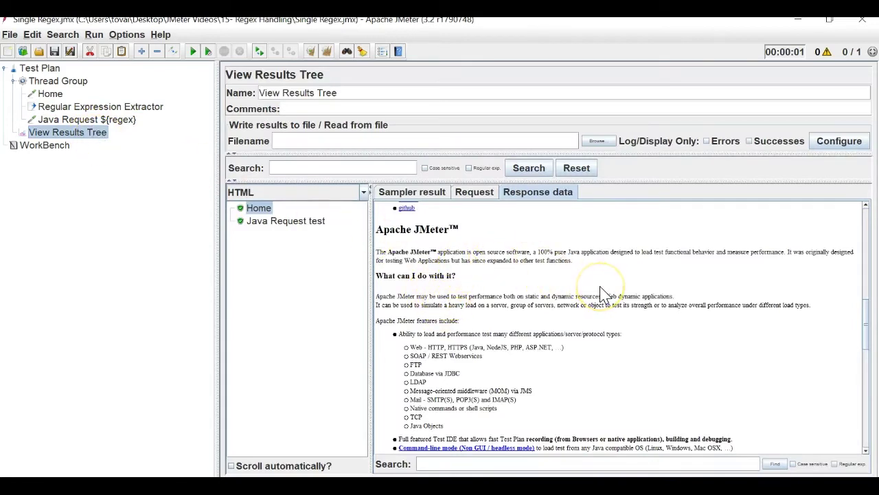
pyautogui.scroll(3, 602, 294)
pyautogui.scroll(-3, 602, 294)
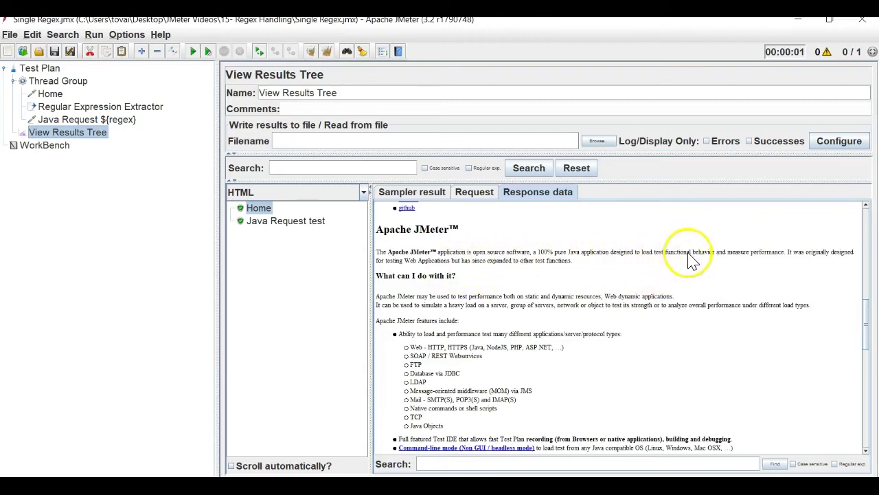
pyautogui.moveTo(377, 297); pyautogui.dragTo(503, 301)
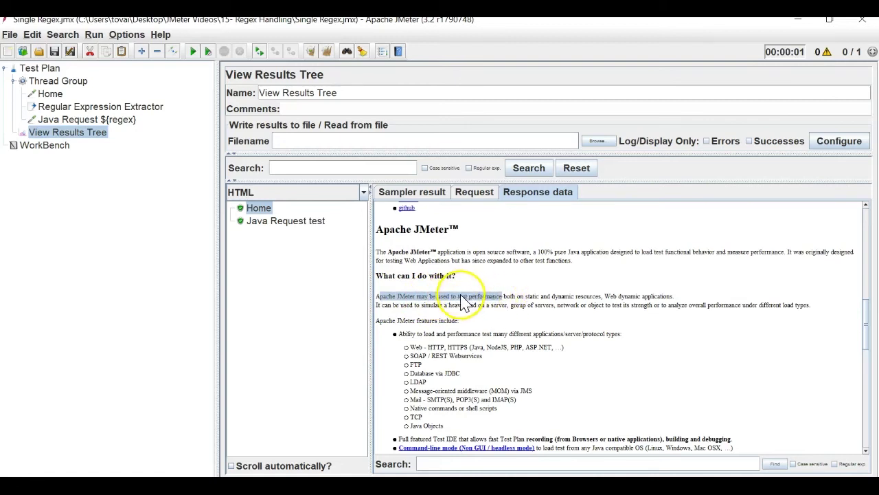
# Set the Regular Expression Extractor's template to $0$, rerun the test plan with cleared results and widen the sample list
pyautogui.click(129, 110)
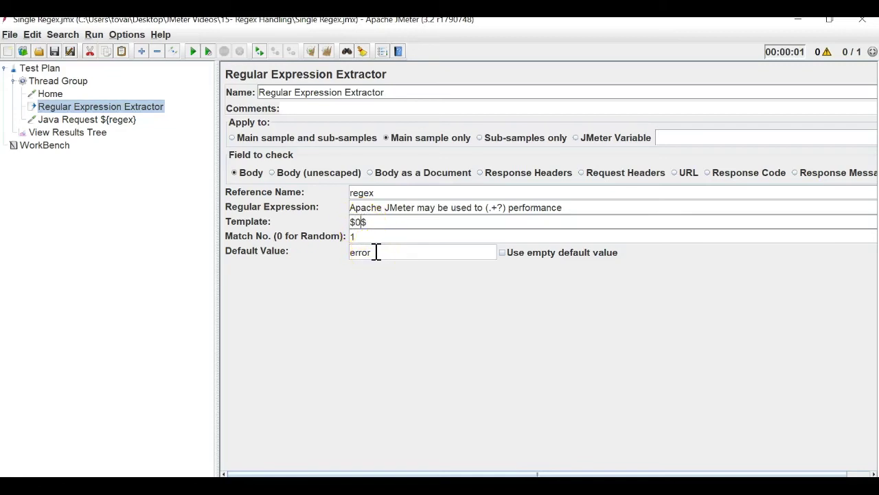
pyautogui.click(69, 132)
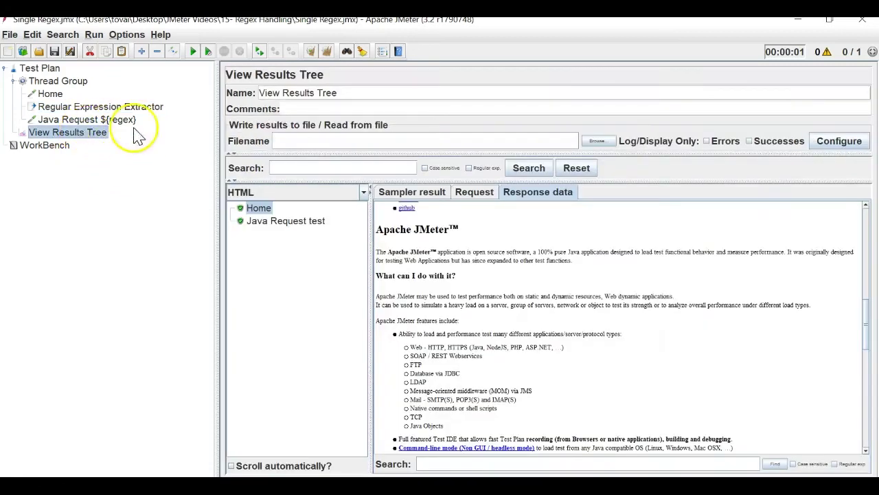
pyautogui.click(328, 53)
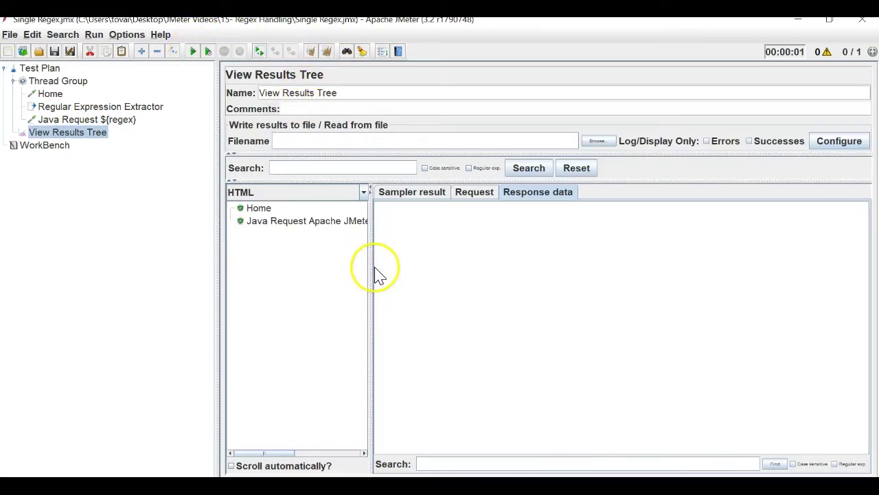
pyautogui.moveTo(370, 271); pyautogui.dragTo(558, 261)
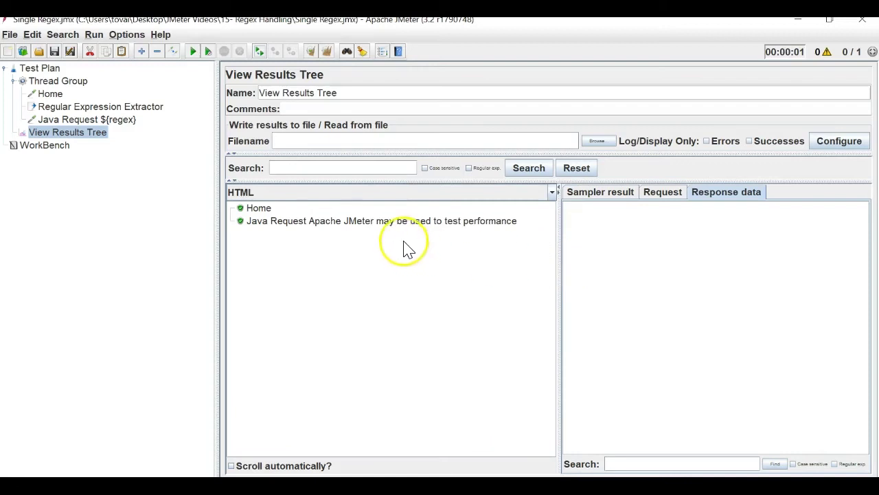
# Set the Regular Expression Extractor's template to $1$, clear the old results and run the test plan again
pyautogui.click(89, 106)
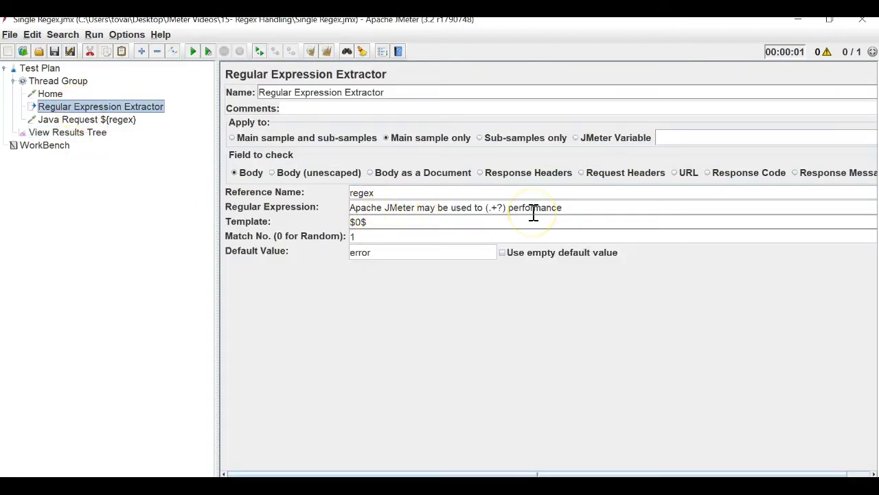
pyautogui.tripleClick(594, 206)
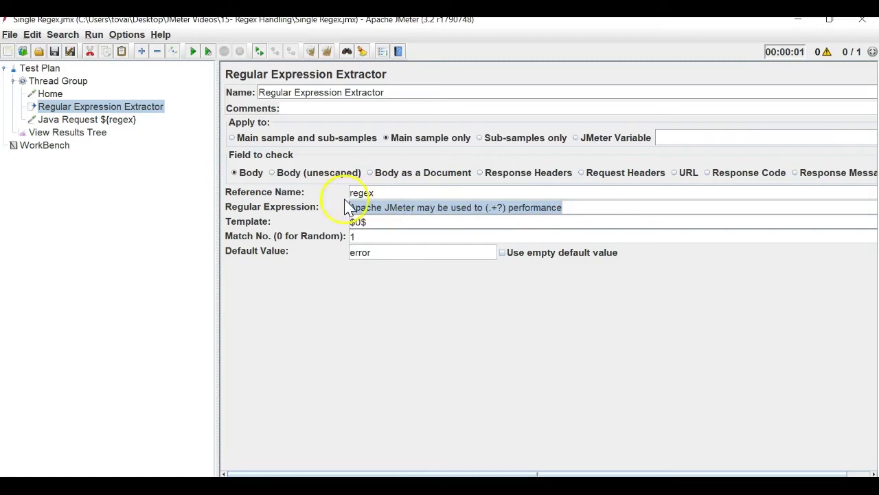
pyautogui.click(371, 192)
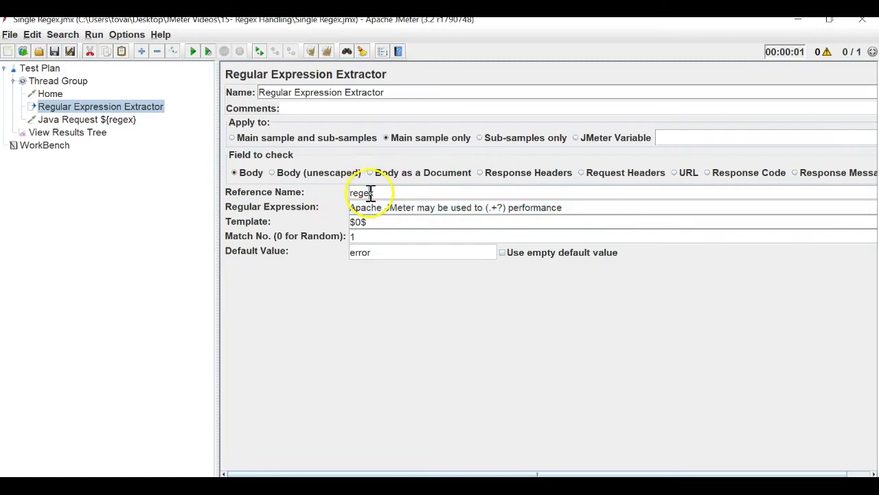
pyautogui.click(362, 221)
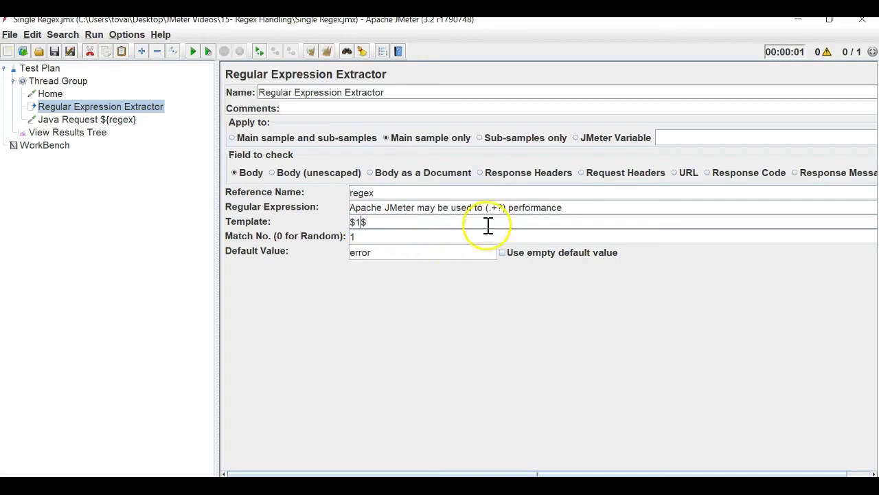
pyautogui.moveTo(489, 208); pyautogui.dragTo(508, 208)
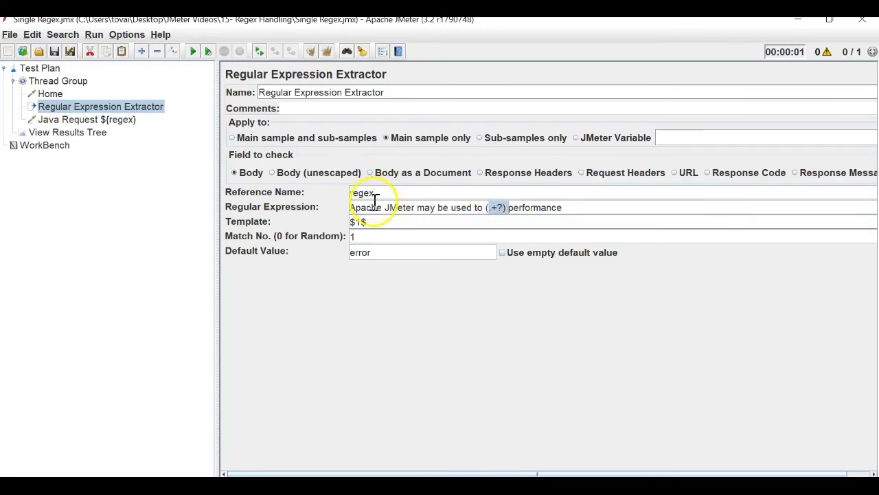
pyautogui.click(67, 132)
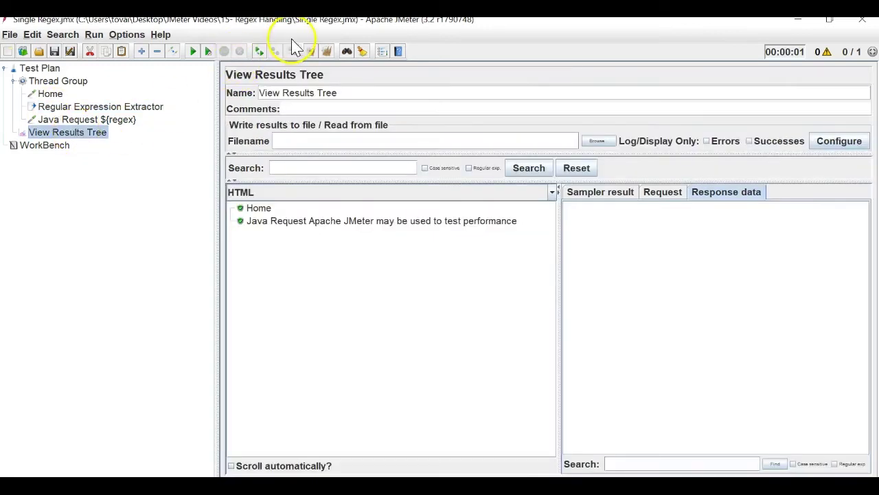
pyautogui.click(193, 52)
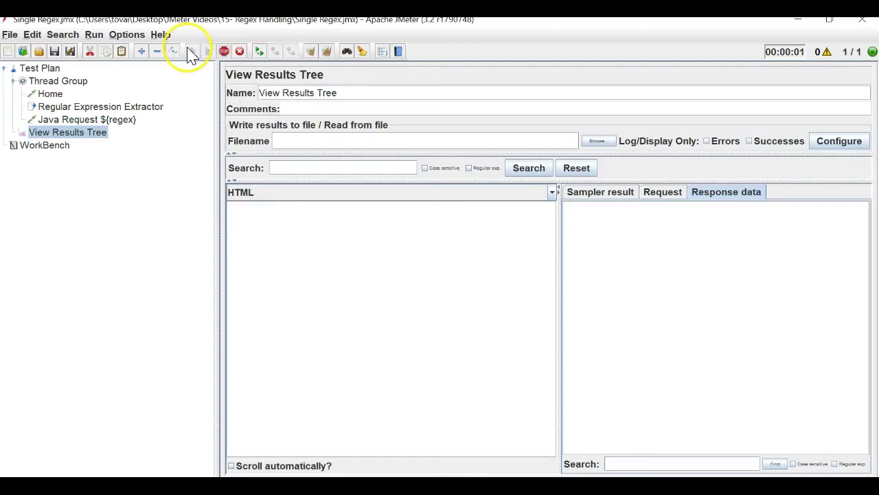
# Examine the extractor's reference name, regular expression, template and match number fields
pyautogui.click(117, 108)
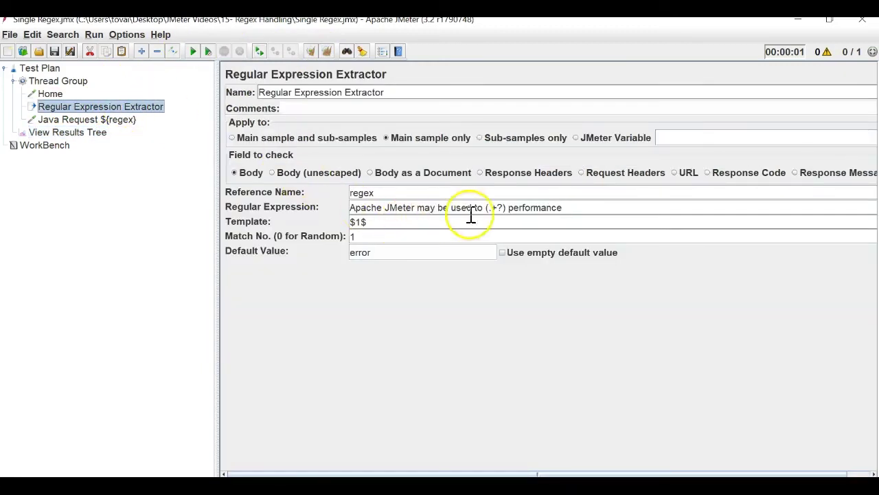
pyautogui.click(496, 206)
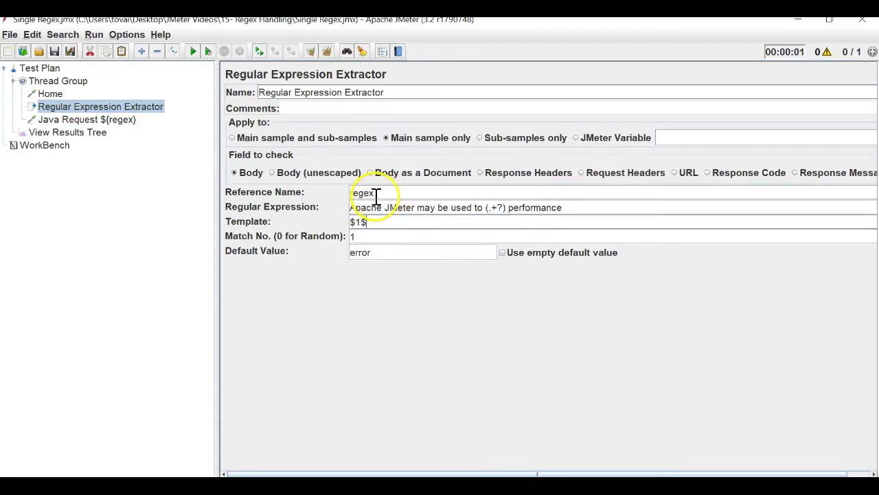
pyautogui.moveTo(366, 207); pyautogui.dragTo(566, 206)
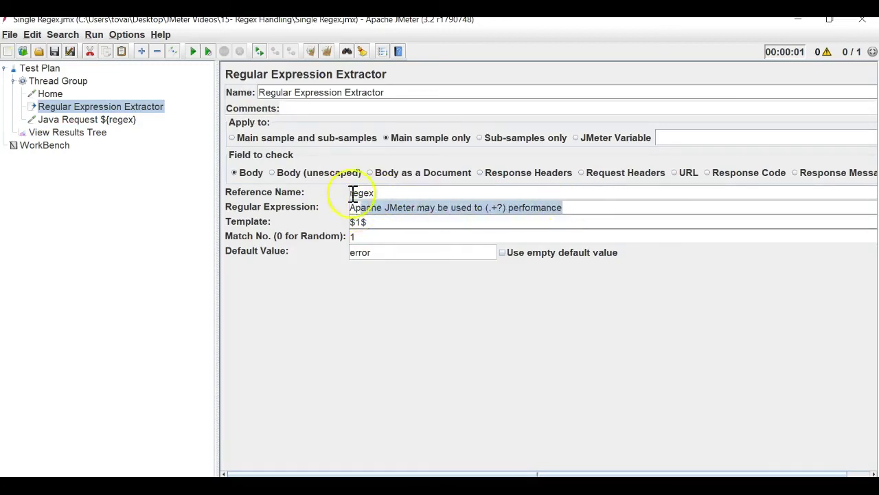
pyautogui.moveTo(358, 192); pyautogui.dragTo(389, 192)
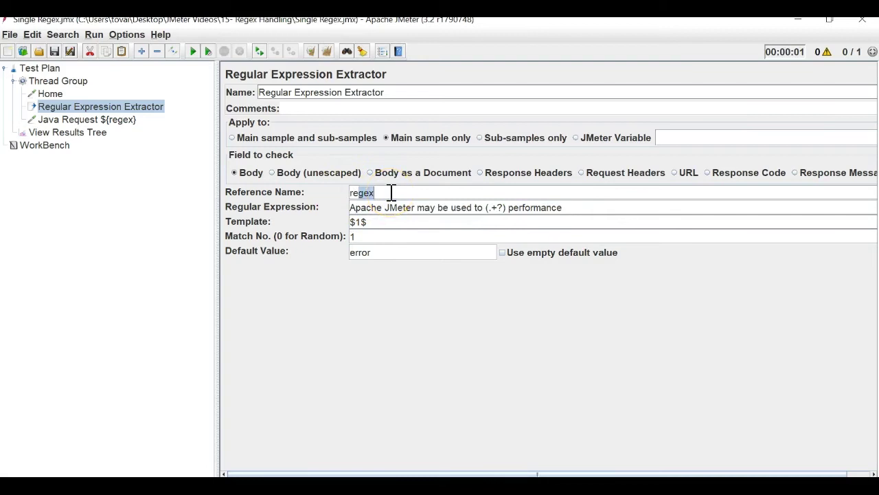
pyautogui.click(381, 235)
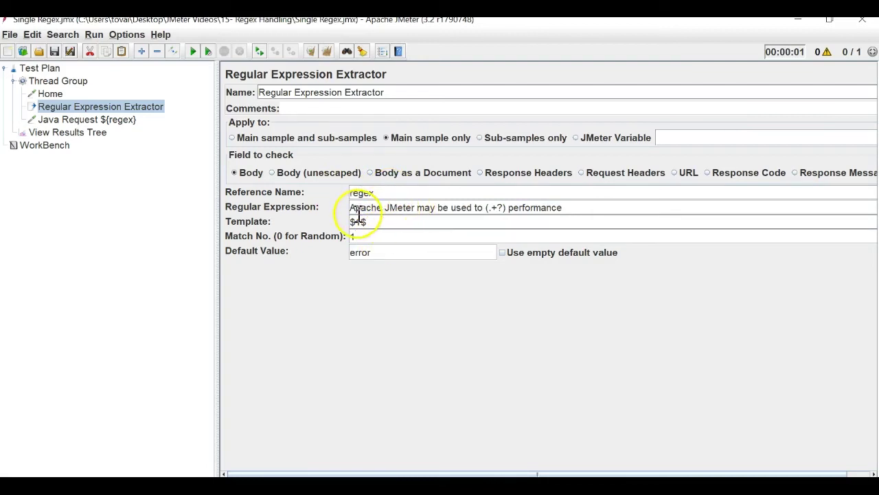
pyautogui.tripleClick(525, 200)
pyautogui.click(589, 200)
pyautogui.moveTo(588, 206); pyautogui.dragTo(349, 202)
# Set the extractor's match number to 2, run the test plan and select the Java Request sample in View Results Tree
pyautogui.moveTo(364, 238); pyautogui.dragTo(347, 234)
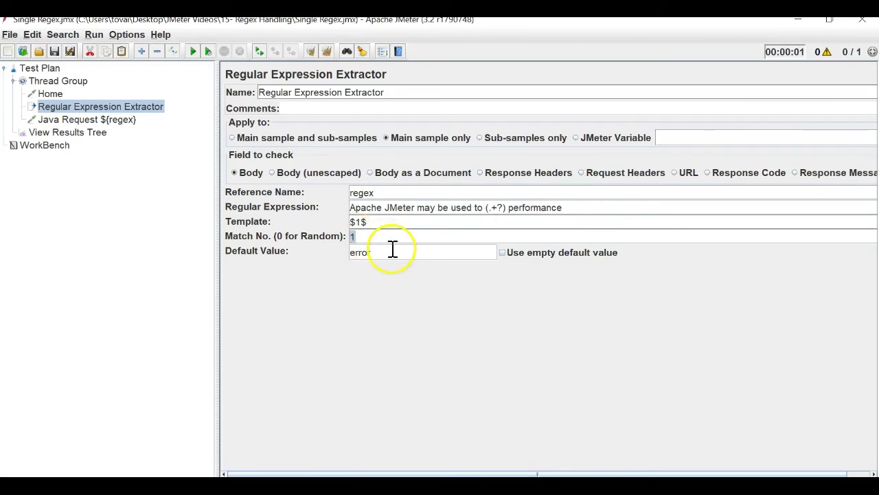
pyautogui.write('2')
pyautogui.click(193, 51)
pyautogui.click(89, 133)
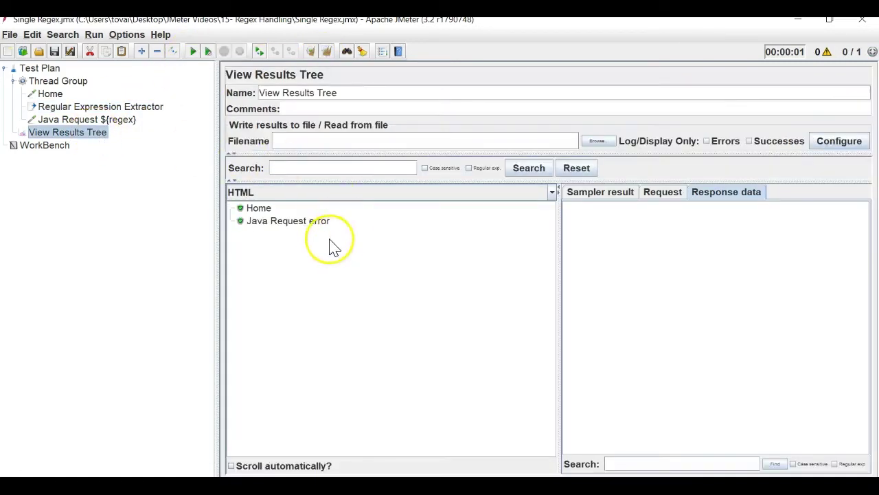
pyautogui.click(314, 221)
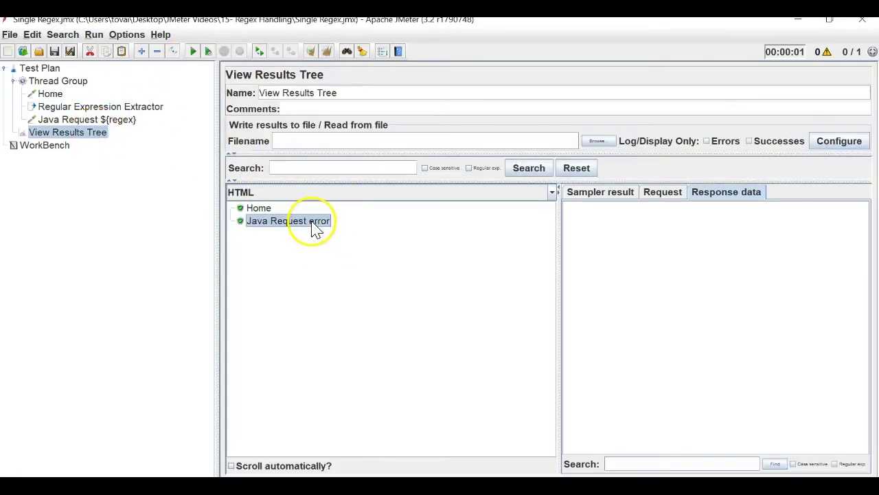
# Set the extractor's default value to error1, clear the old results and run the test plan again
pyautogui.click(110, 107)
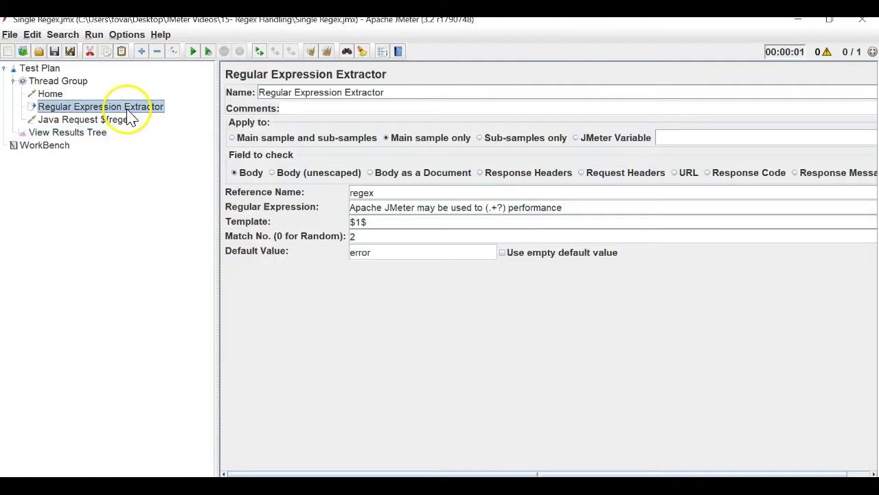
pyautogui.click(385, 253)
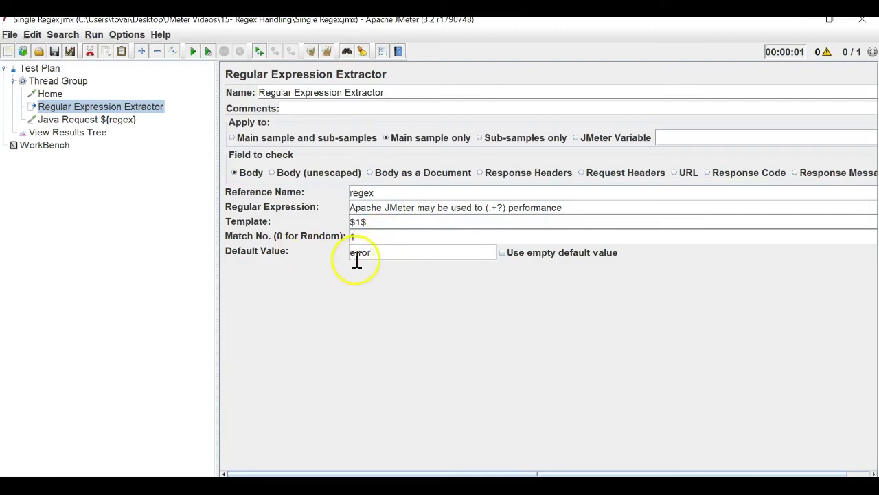
pyautogui.write('1')
pyautogui.click(82, 132)
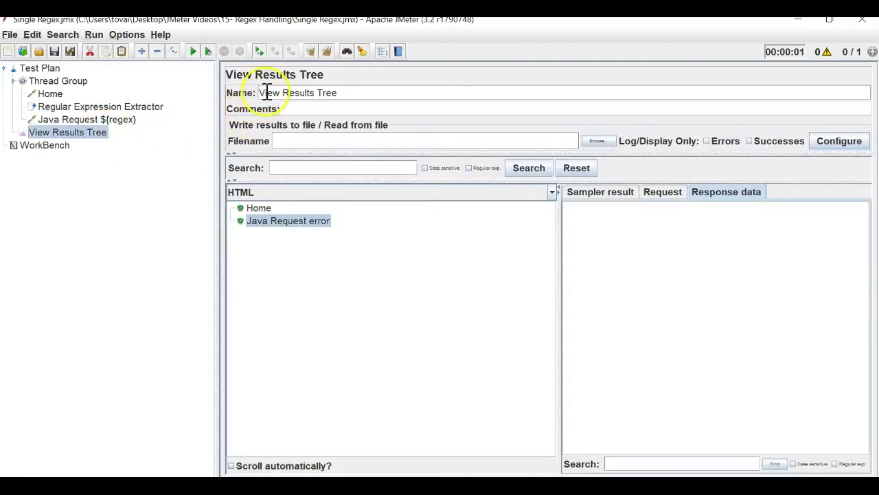
pyautogui.click(321, 53)
pyautogui.click(193, 51)
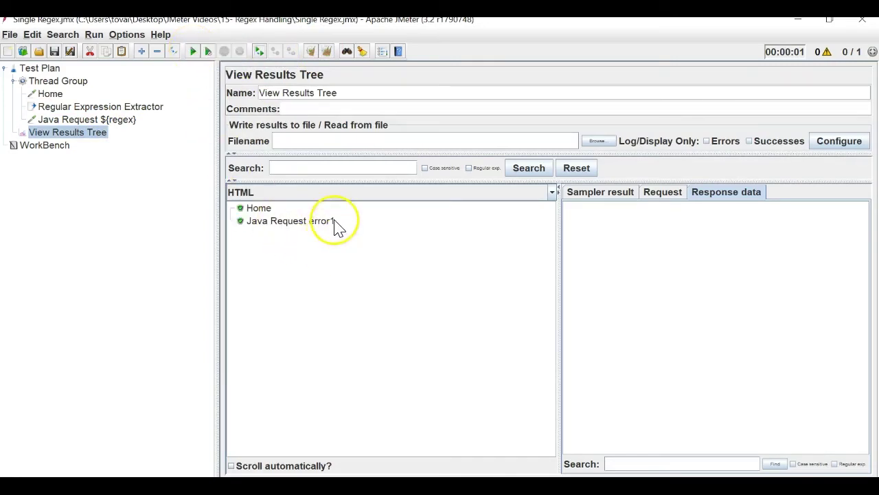
# Review the Regular Expression Extractor's match number and default value against the Java Request that uses the regex variable
pyautogui.click(113, 108)
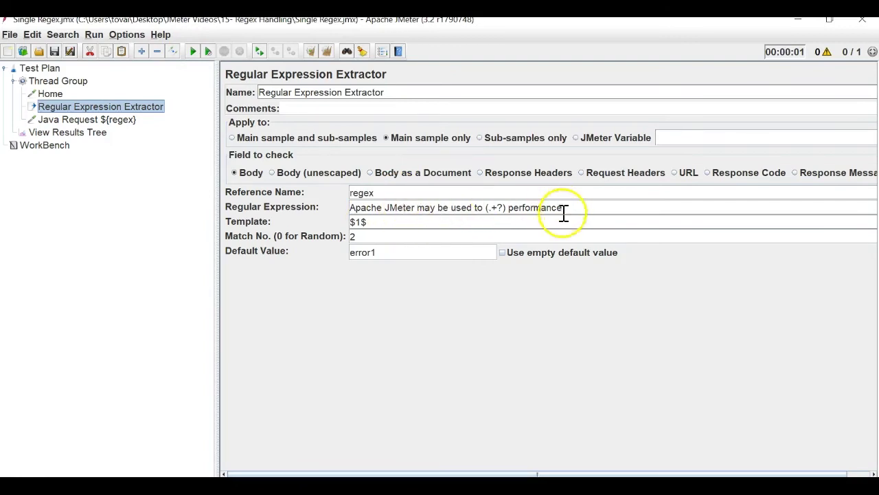
pyautogui.click(391, 256)
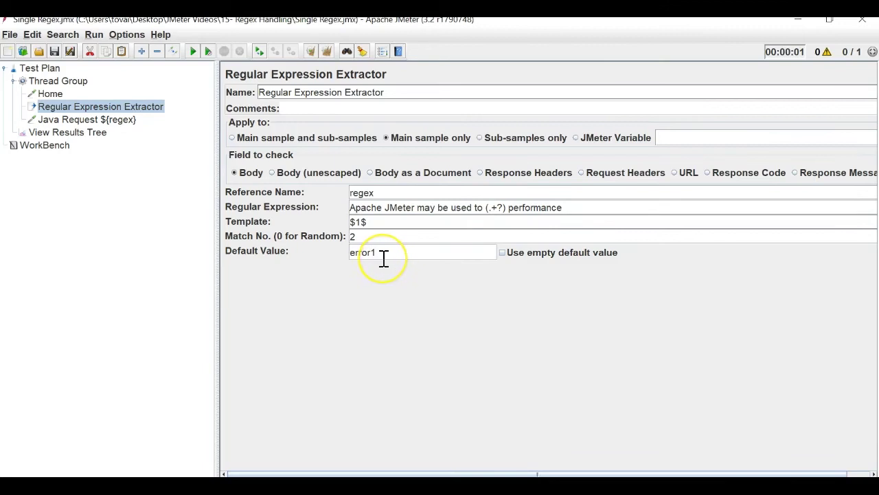
pyautogui.click(101, 142)
pyautogui.click(125, 110)
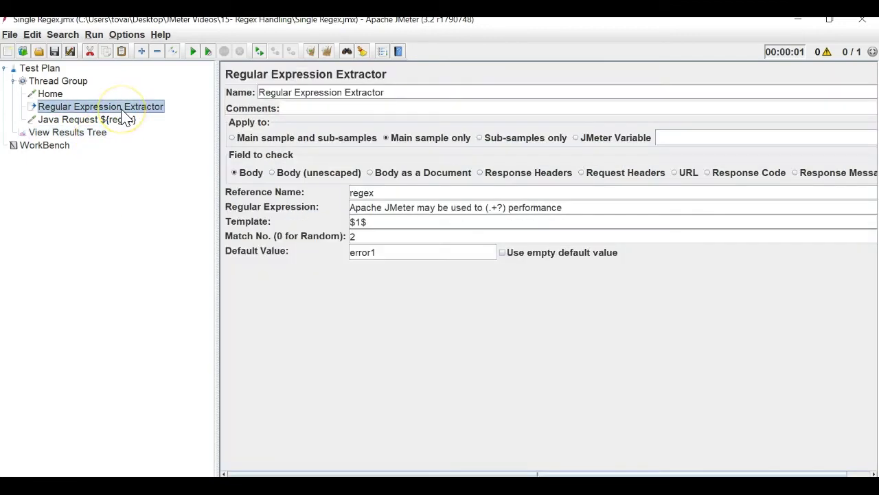
pyautogui.click(119, 124)
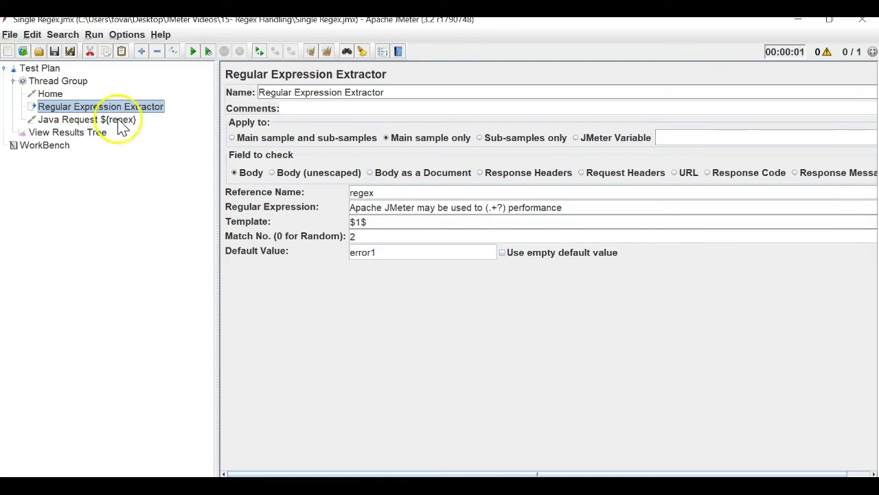
# Examine the Home sample's response data, and the extractor's reference name, regular expression and template
pyautogui.click(49, 93)
pyautogui.click(68, 133)
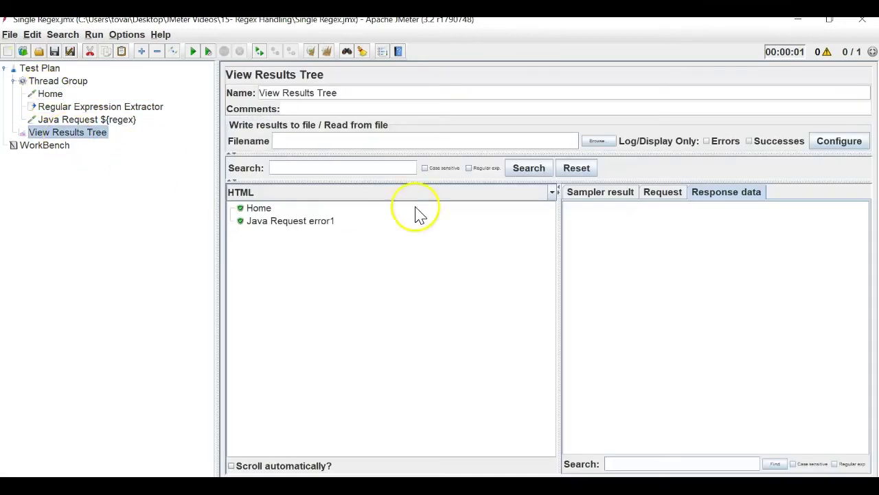
pyautogui.click(657, 194)
pyautogui.click(742, 195)
pyautogui.scroll(-5, 687, 320)
pyautogui.scroll(-10, 686, 319)
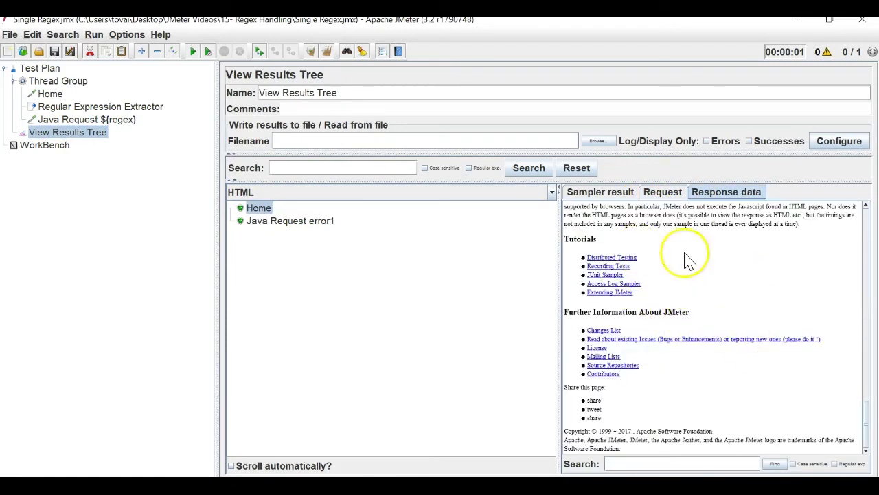
pyautogui.click(82, 107)
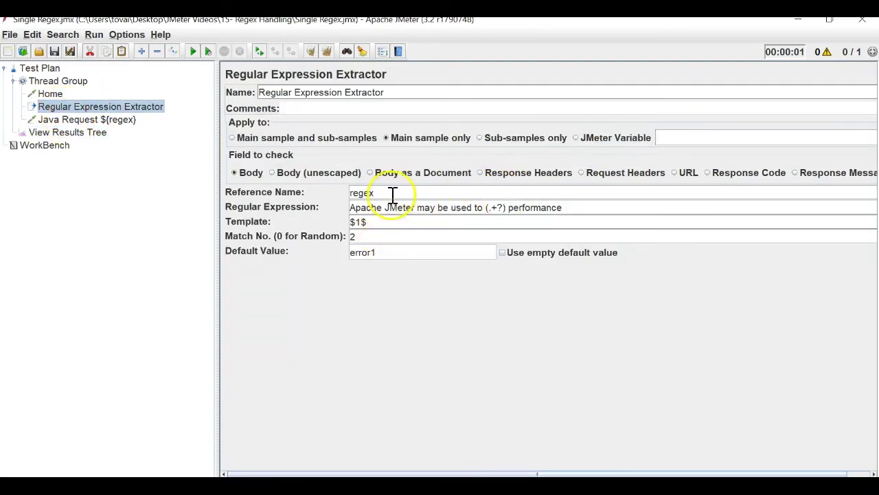
pyautogui.moveTo(378, 192); pyautogui.dragTo(351, 190)
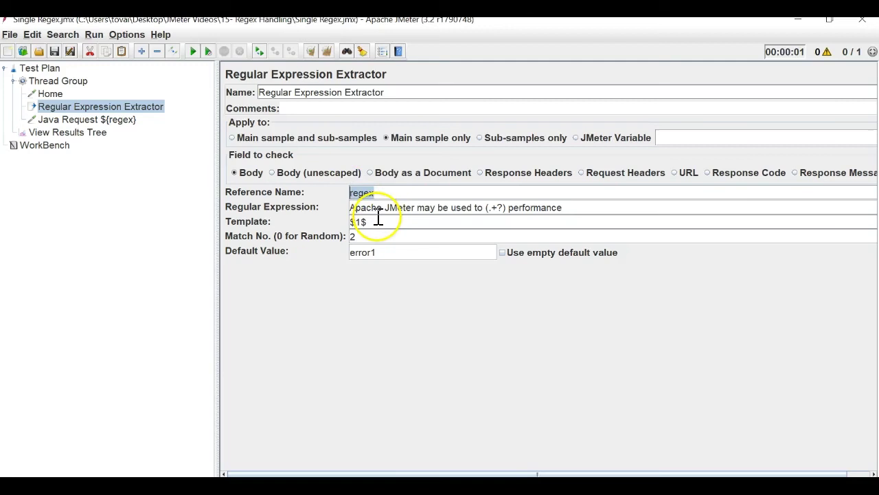
pyautogui.moveTo(378, 219); pyautogui.dragTo(351, 221)
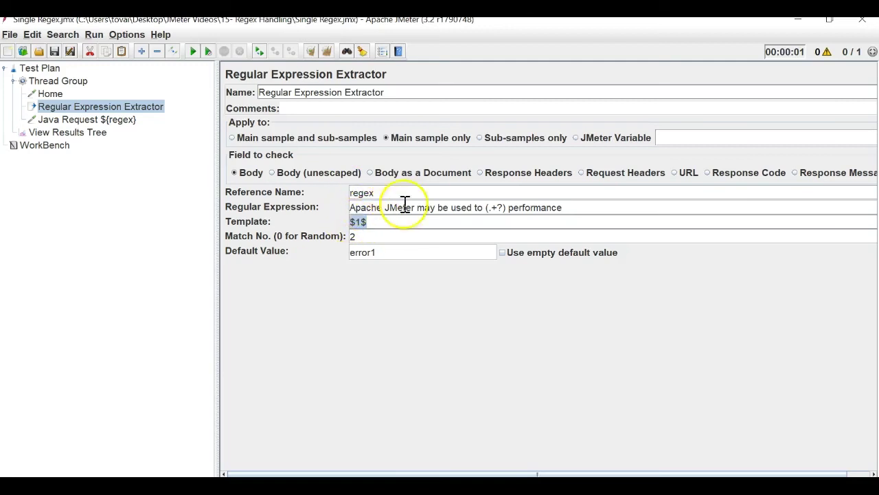
pyautogui.moveTo(382, 193); pyautogui.dragTo(342, 196)
pyautogui.moveTo(373, 221); pyautogui.dragTo(345, 219)
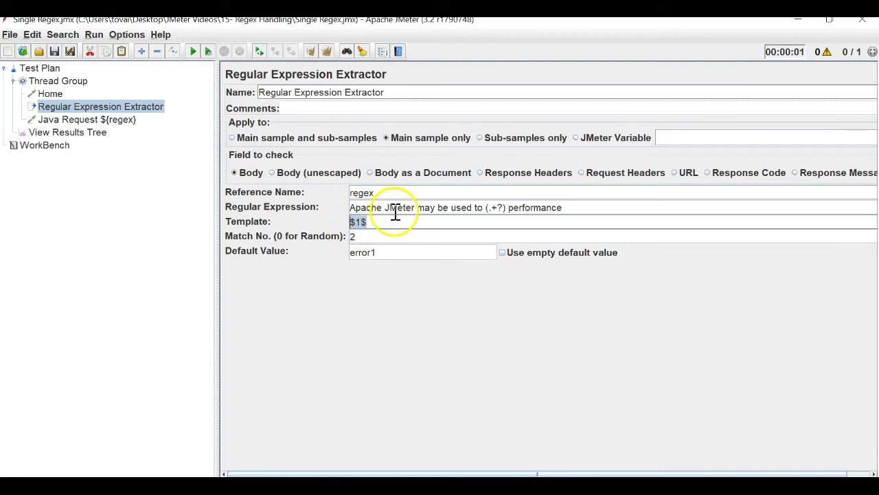
pyautogui.moveTo(350, 206); pyautogui.dragTo(510, 207)
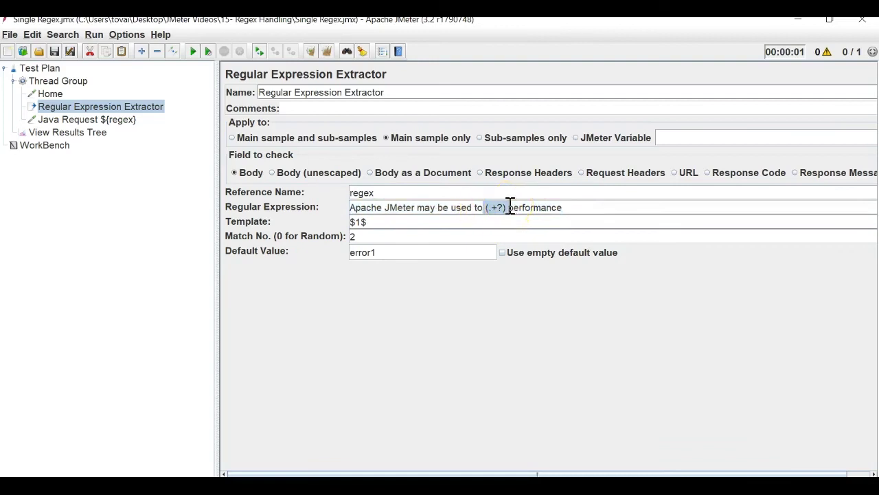
# Set the Regular Expression Extractor's match number to 1
pyautogui.moveTo(378, 235); pyautogui.dragTo(352, 229)
pyautogui.write('1')
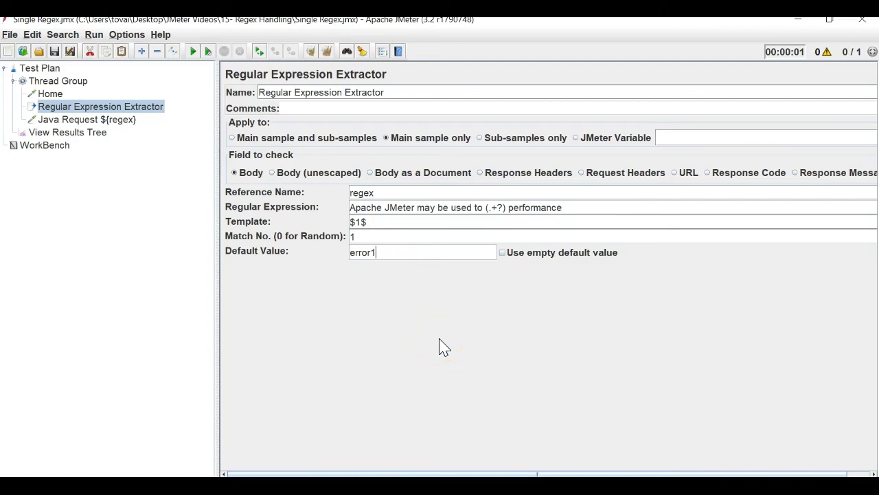
pyautogui.click(379, 193)
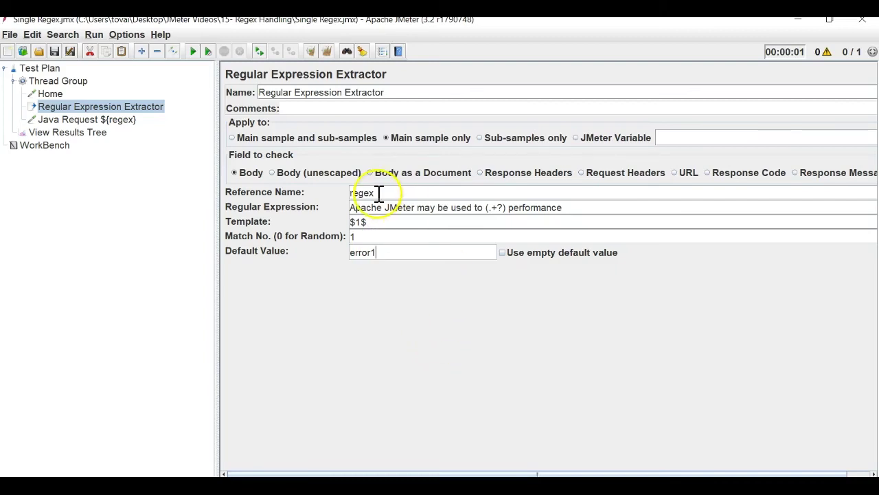
# Review the Home request, the results, the Java Request that uses the variable, and the capture group in the extractor's regular expression
pyautogui.click(49, 93)
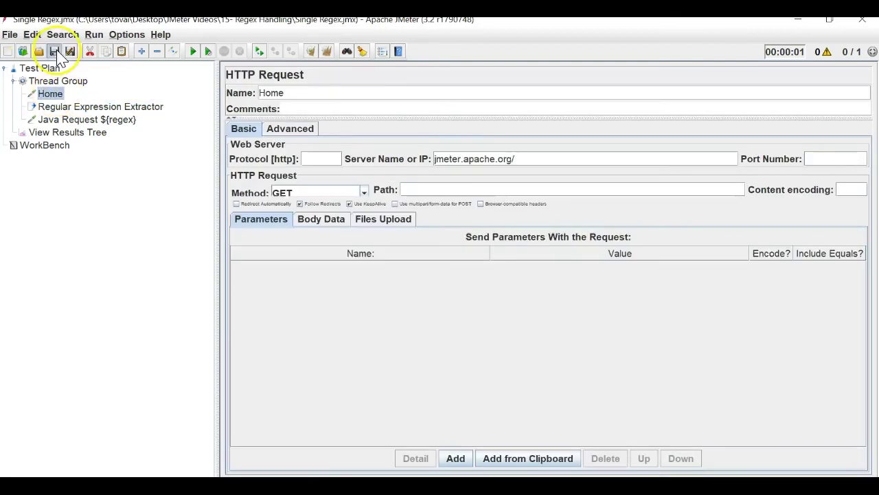
pyautogui.click(98, 106)
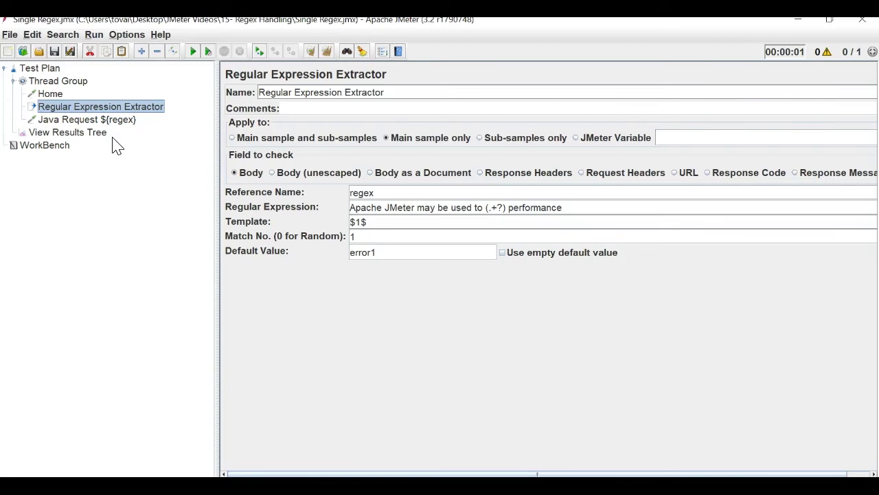
pyautogui.click(49, 93)
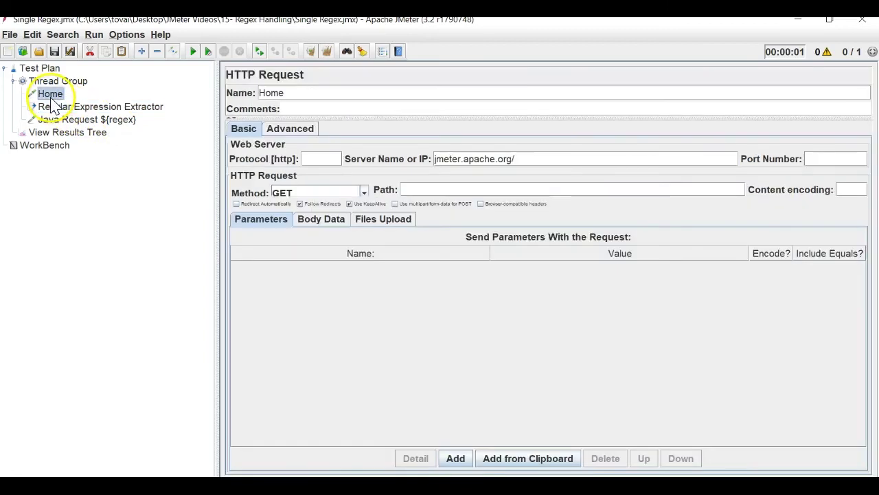
pyautogui.click(67, 132)
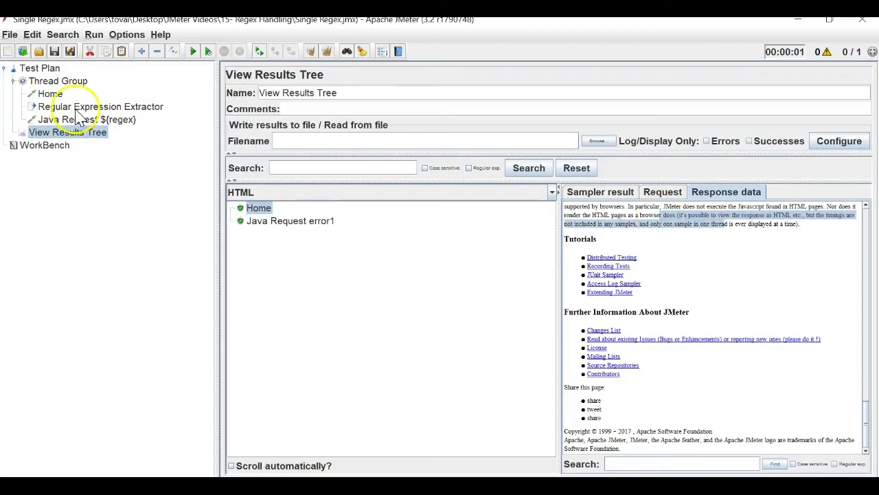
pyautogui.click(103, 108)
pyautogui.click(134, 121)
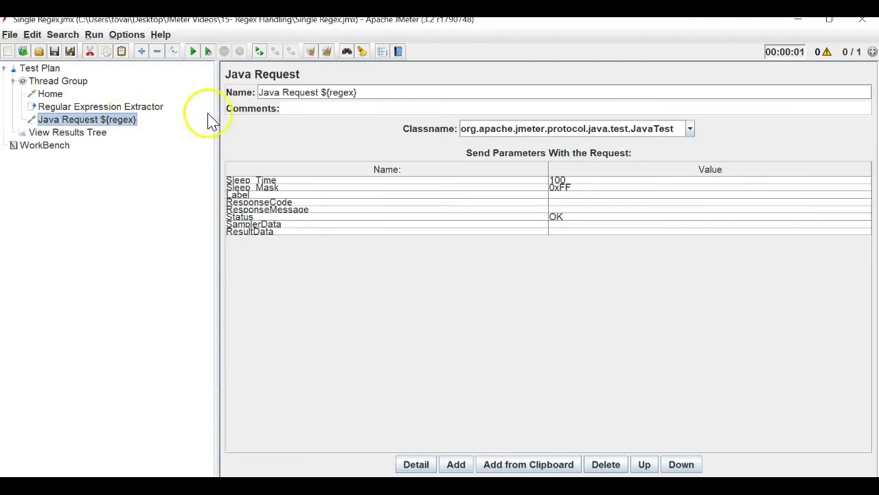
pyautogui.click(369, 309)
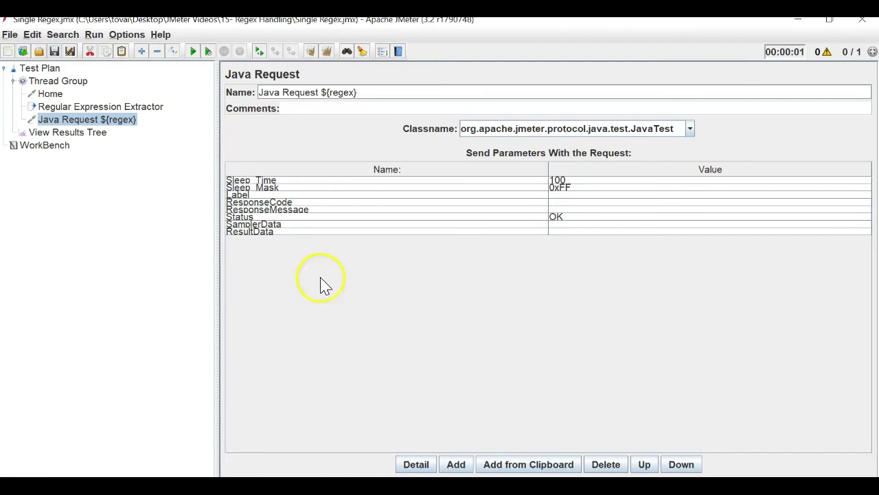
pyautogui.click(158, 107)
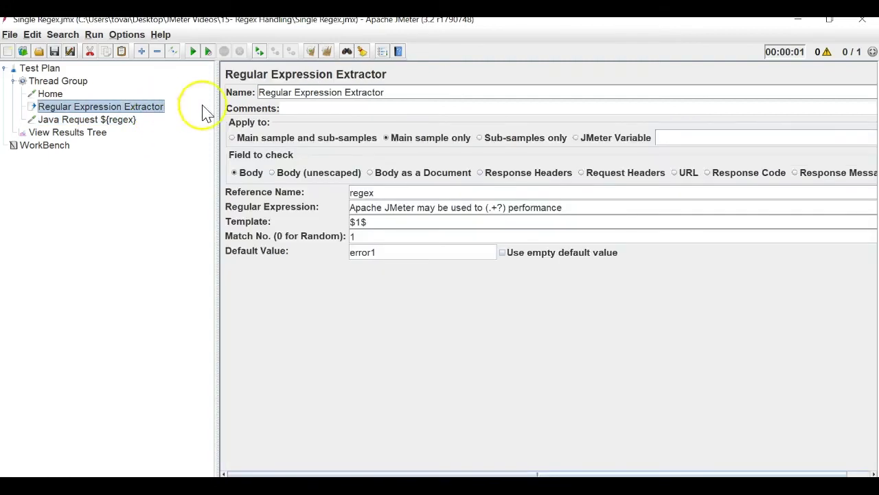
pyautogui.moveTo(506, 207); pyautogui.dragTo(478, 208)
pyautogui.click(489, 207)
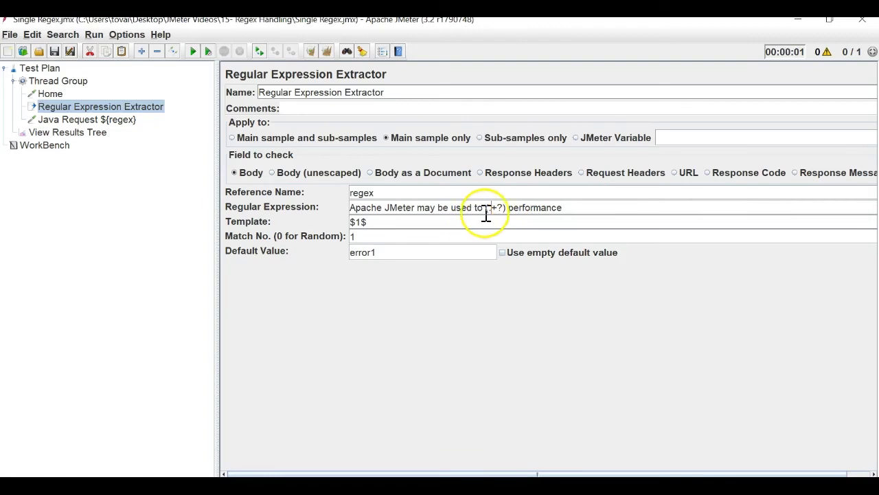
pyautogui.moveTo(506, 208); pyautogui.dragTo(485, 208)
# Save the test plan under the new name Multiple Regex.jmx in the 15- Regex Handling folder
pyautogui.click(50, 82)
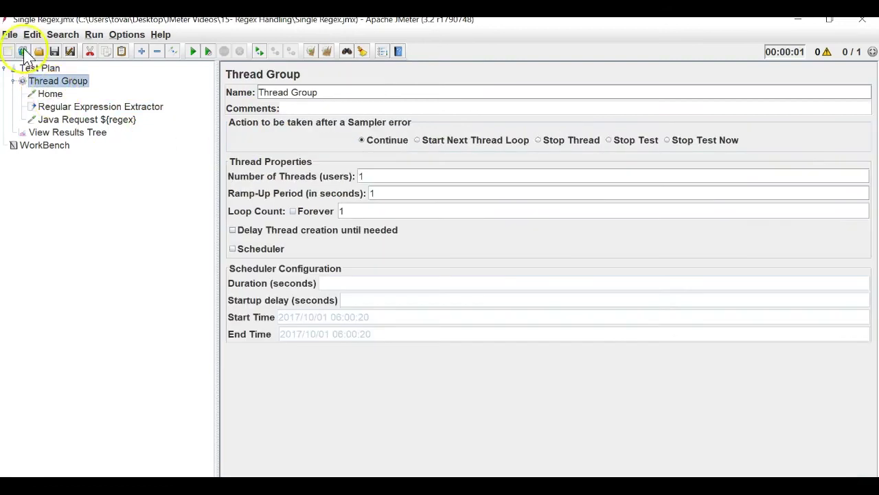
pyautogui.click(10, 35)
pyautogui.click(42, 143)
pyautogui.click(436, 242)
pyautogui.click(363, 275)
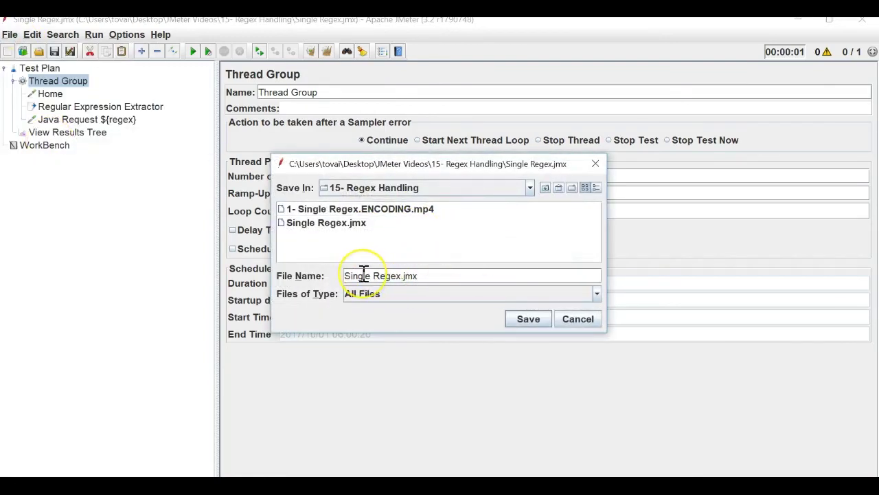
pyautogui.write('M')
pyautogui.press('Return')
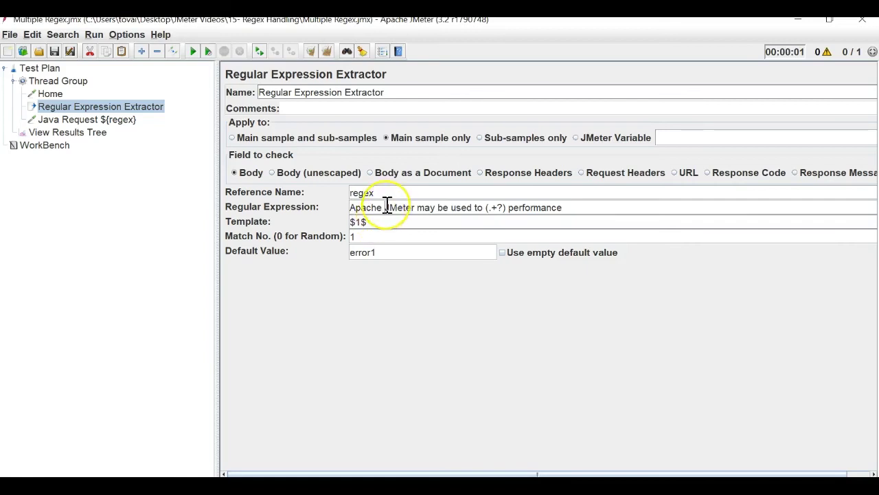
# Clear the regular expression of the Regular Expression Extractor
pyautogui.tripleClick(387, 207)
pyautogui.press('BackSpace')
pyautogui.click(416, 210)
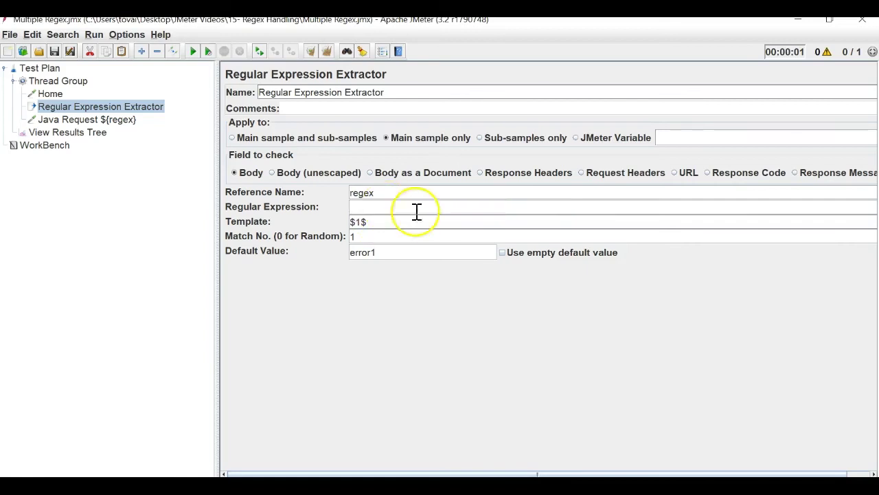
# Switch to the browser and copy "JMeter is not a browser, it works at protocol level" from the jmeter.apache.org page
pyautogui.hotkey('alt', 'Tab')
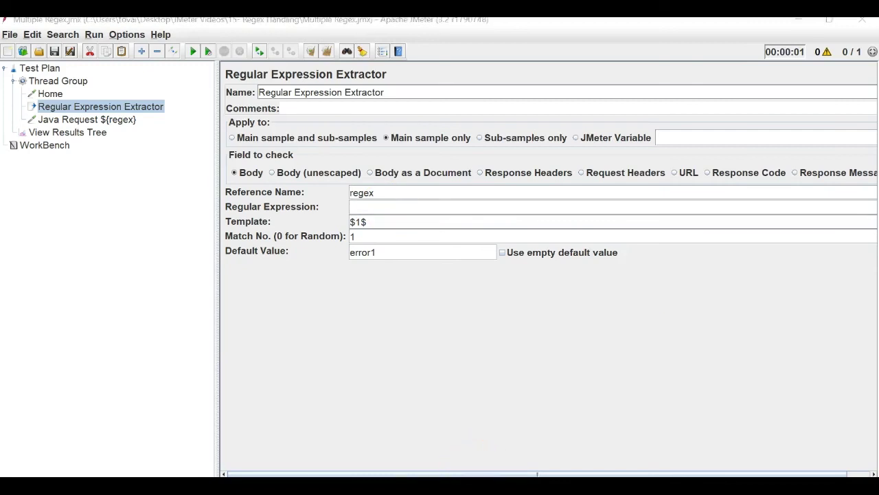
pyautogui.scroll(-6, 498, 363)
pyautogui.scroll(-5, 498, 363)
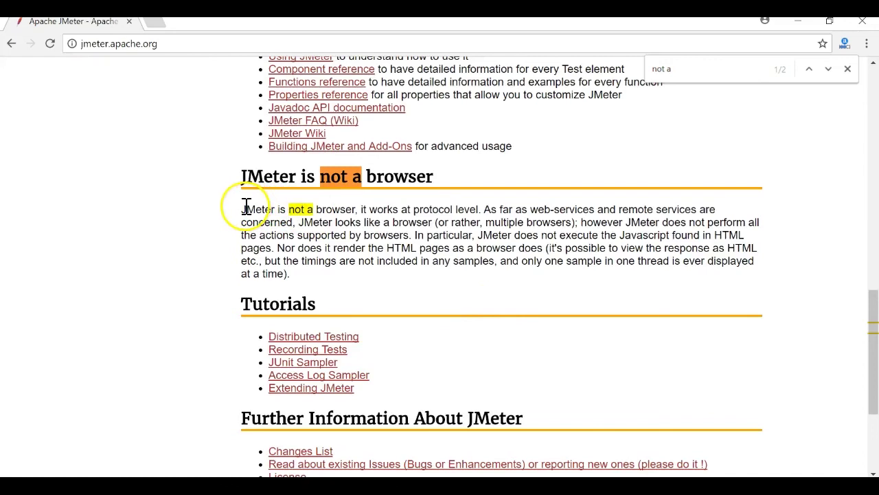
pyautogui.moveTo(246, 207); pyautogui.dragTo(476, 206)
pyautogui.hotkey('ctrl', 'c')
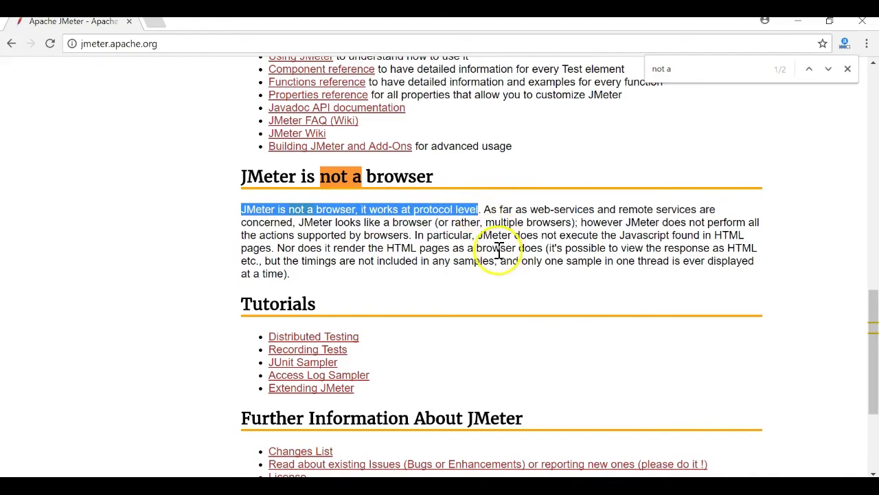
# Return to JMeter, paste the copied sentence as the extractor's regular expression and dismiss the Avast notification
pyautogui.hotkey('alt', 'Tab')
pyautogui.click(398, 212)
pyautogui.hotkey('ctrl', 'v')
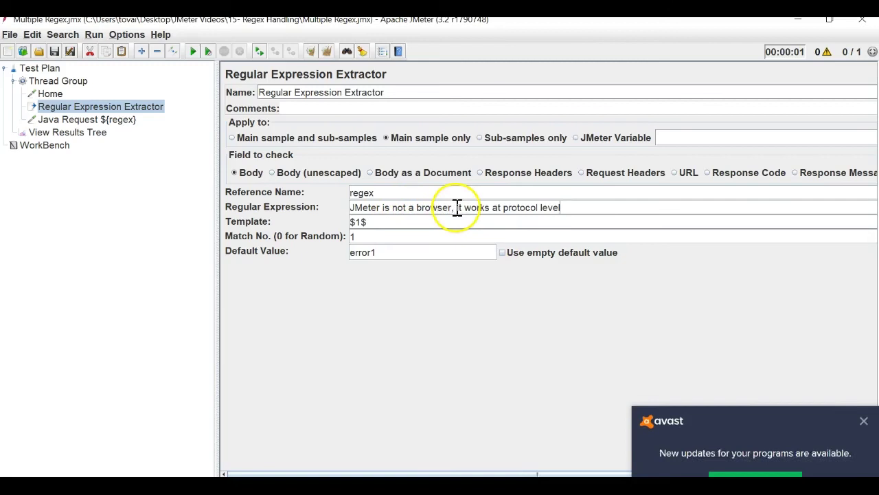
pyautogui.click(863, 382)
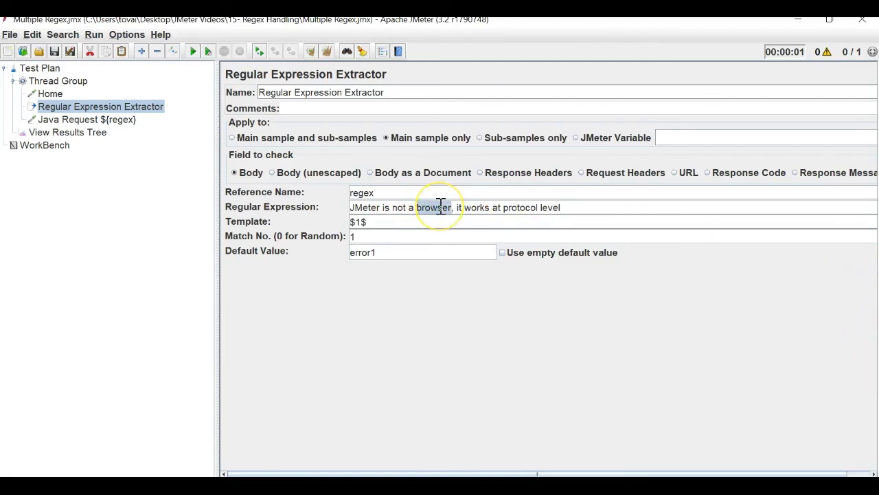
# Replace the word "browser" in the regular expression with the capture group (.+?)
pyautogui.doubleClick(520, 208)
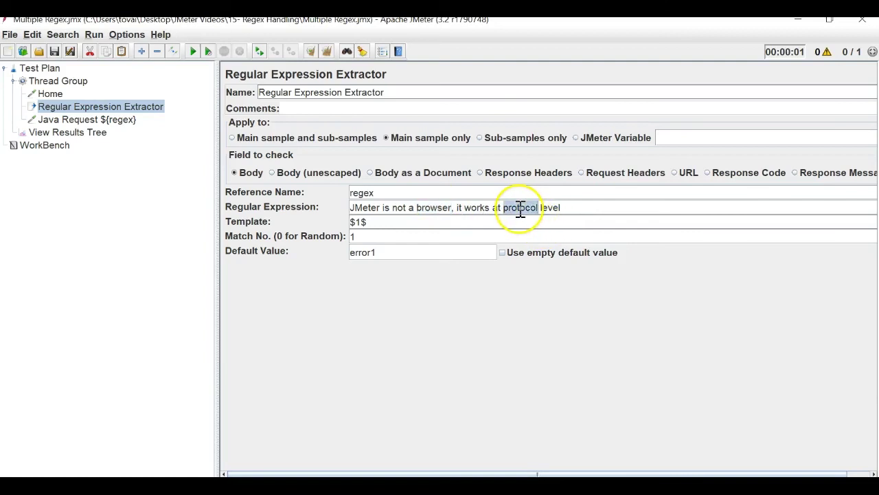
pyautogui.doubleClick(431, 208)
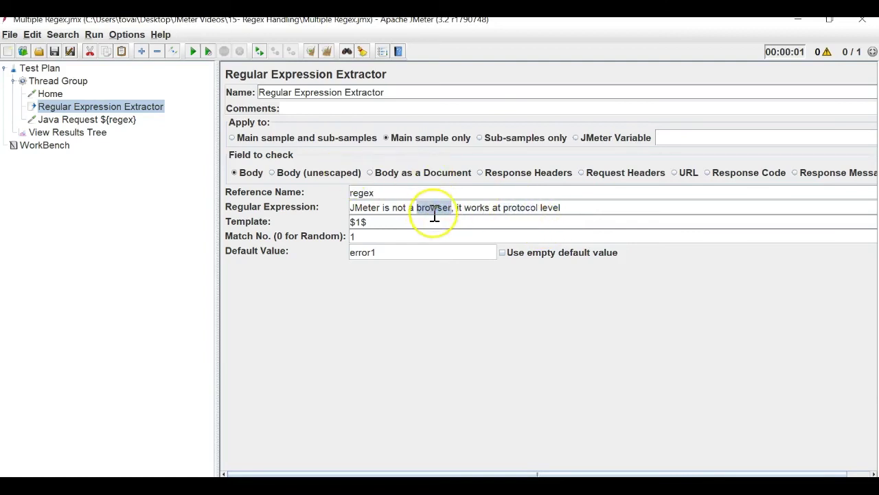
pyautogui.press('BackSpace')
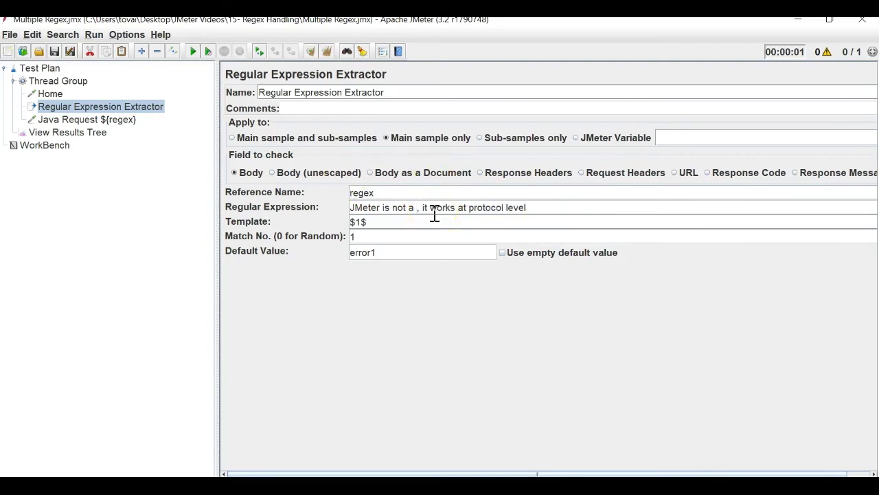
pyautogui.write('(')
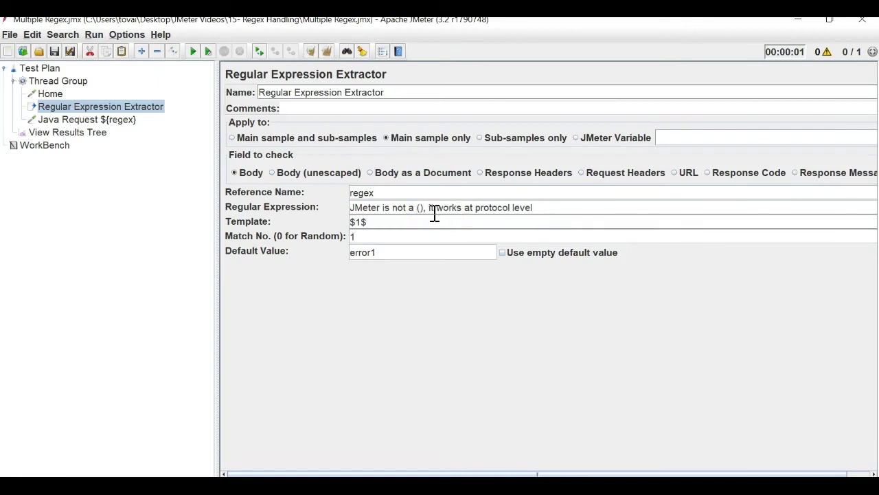
pyautogui.write('.')
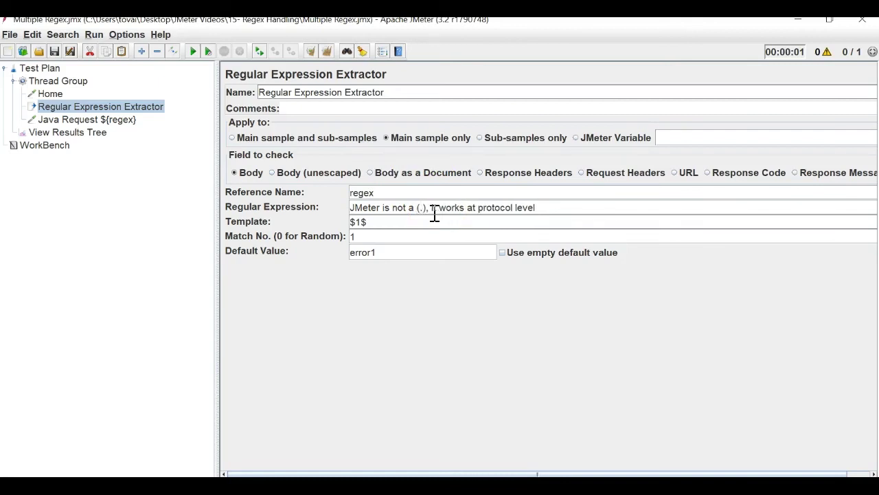
pyautogui.write('+')
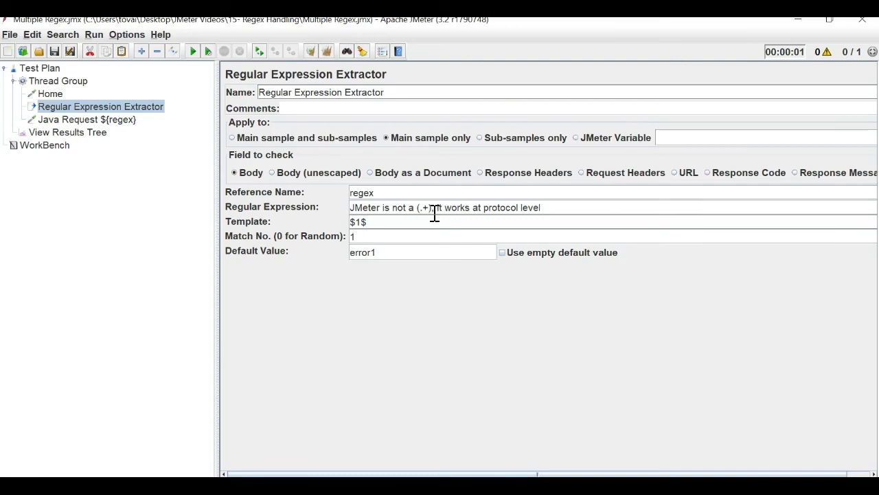
pyautogui.write('?')
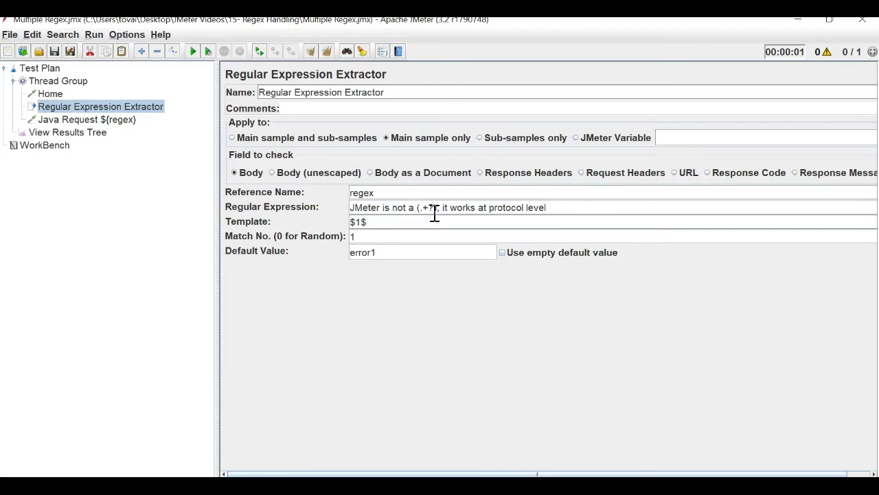
# Replace the word "protocol" in the regular expression with a second capture group (.+?)
pyautogui.press('BackSpace')
pyautogui.press('BackSpace')
pyautogui.press('BackSpace')
pyautogui.press('BackSpace')
pyautogui.press('BackSpace')
pyautogui.press('BackSpace')
pyautogui.press('BackSpace')
pyautogui.press('BackSpace')
pyautogui.write('().+?')
# Extend the extractor's template to $1$$2$ so it covers both capture groups
pyautogui.click(437, 221)
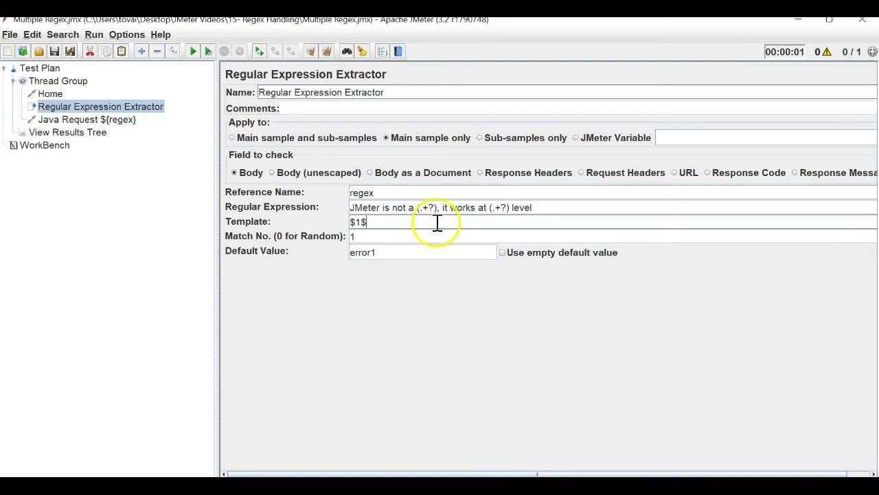
pyautogui.doubleClick(357, 224)
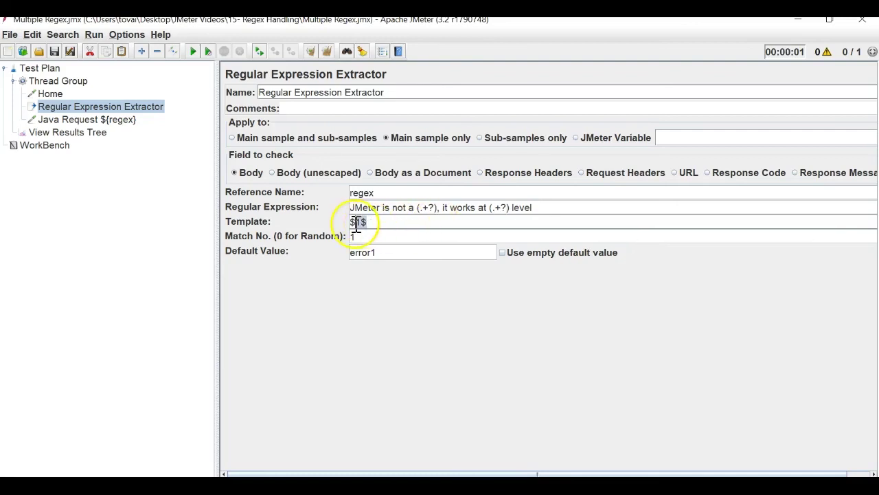
pyautogui.moveTo(417, 207); pyautogui.dragTo(515, 210)
pyautogui.doubleClick(358, 221)
pyautogui.click(434, 224)
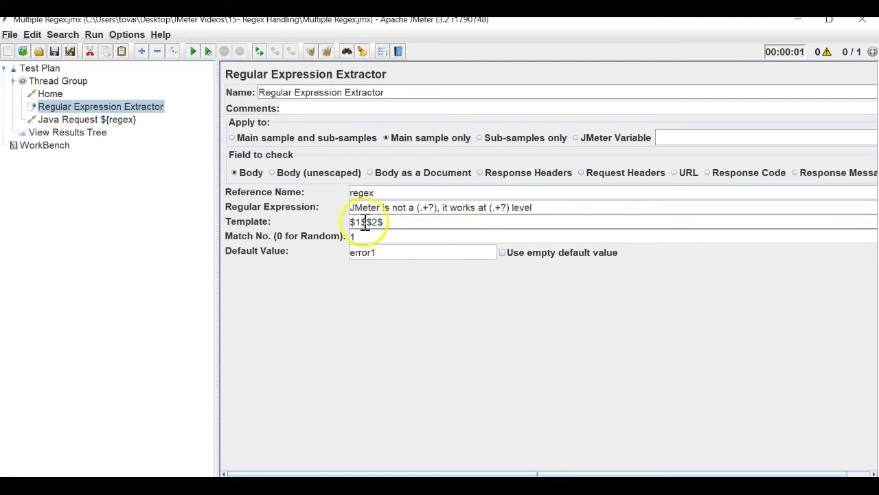
# Examine how the extractor's reference name, two capture groups, template and match number relate to one another
pyautogui.moveTo(362, 208); pyautogui.dragTo(559, 198)
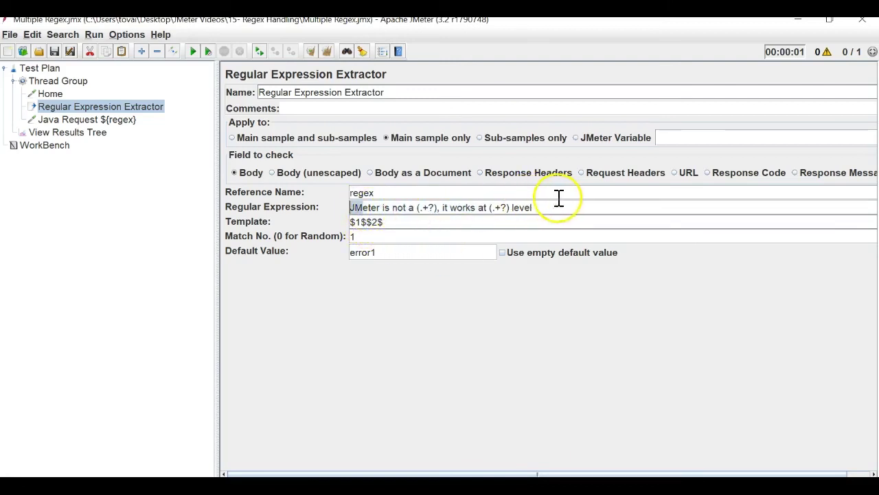
pyautogui.tripleClick(563, 202)
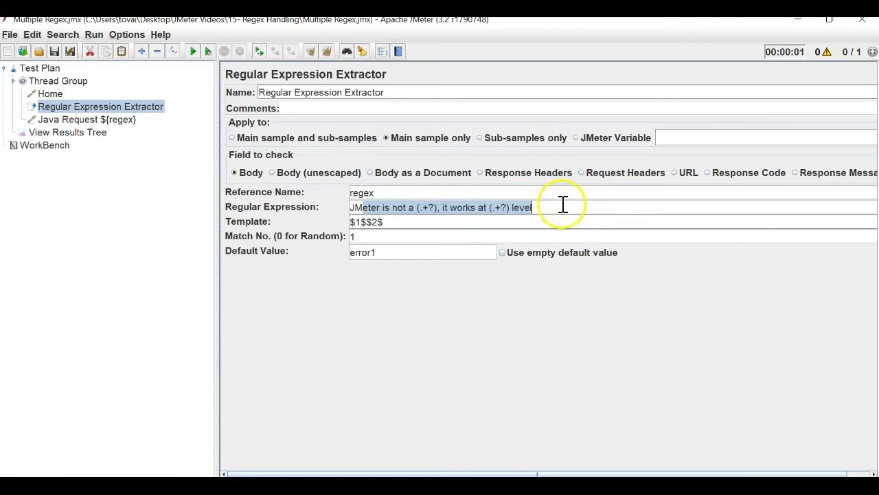
pyautogui.doubleClick(361, 194)
pyautogui.click(366, 223)
pyautogui.moveTo(367, 223); pyautogui.dragTo(549, 200)
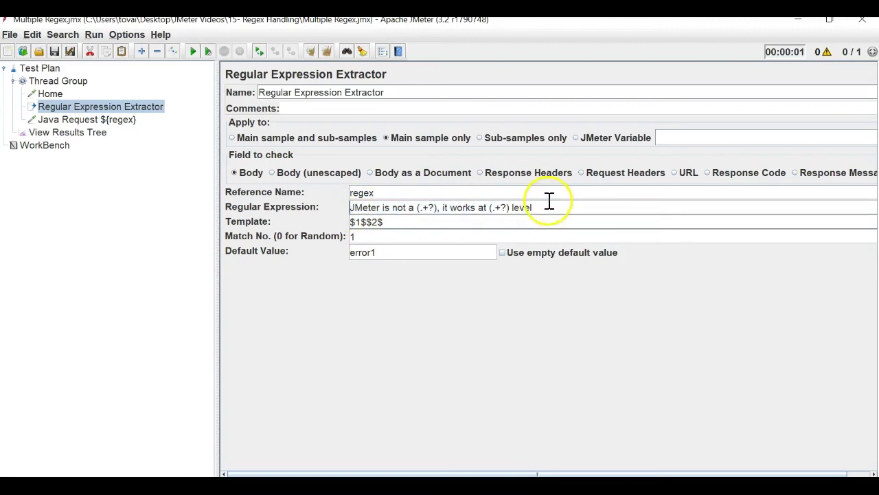
pyautogui.moveTo(417, 208); pyautogui.dragTo(509, 207)
pyautogui.moveTo(416, 207); pyautogui.dragTo(510, 207)
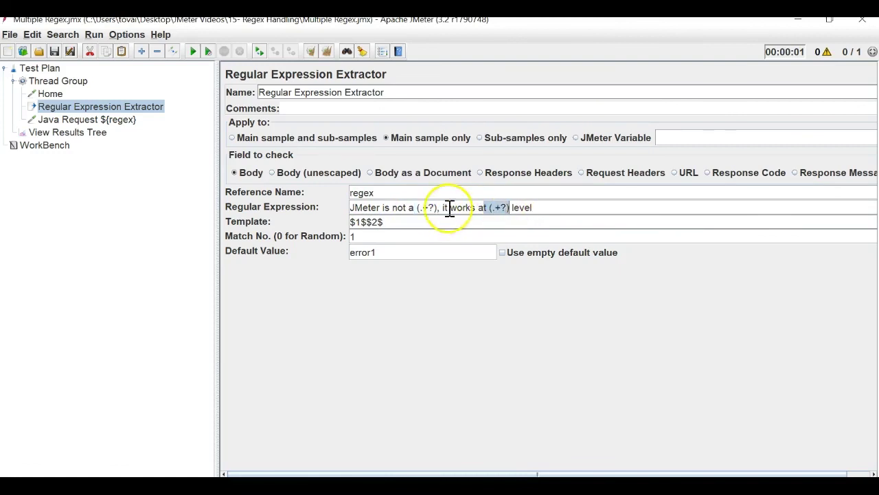
pyautogui.doubleClick(356, 191)
pyautogui.click(382, 237)
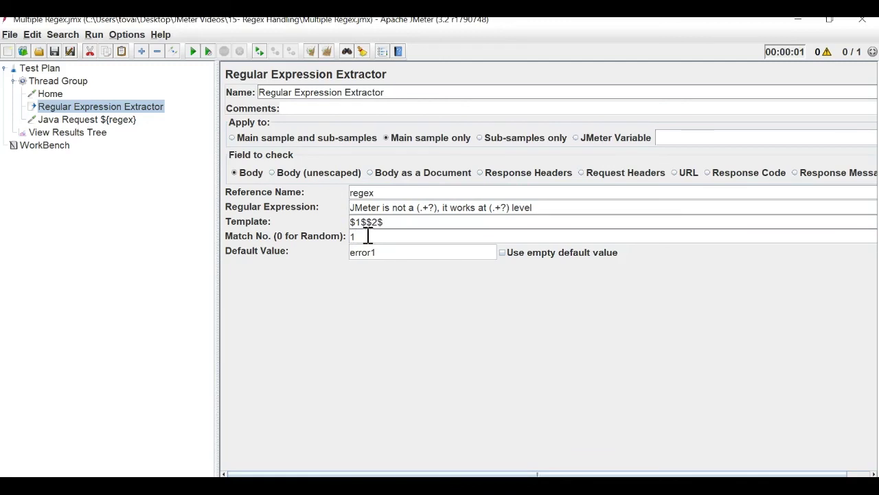
pyautogui.doubleClick(368, 236)
pyautogui.moveTo(383, 191); pyautogui.dragTo(349, 192)
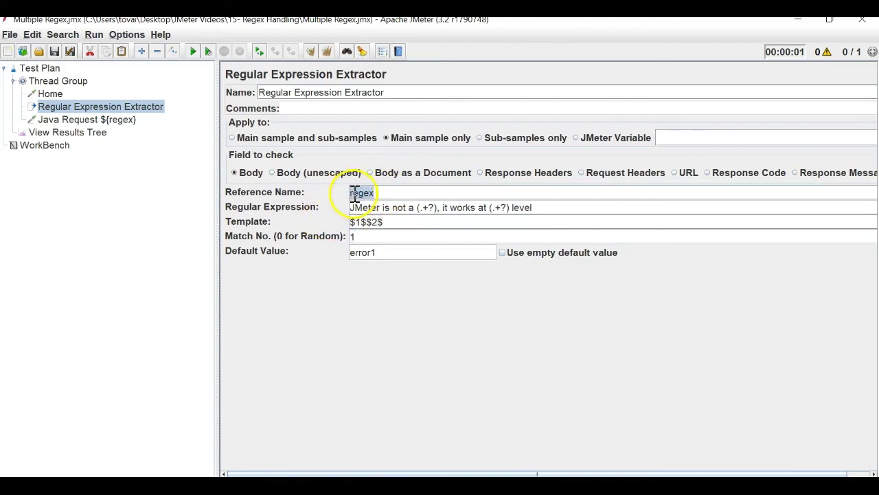
pyautogui.moveTo(511, 207); pyautogui.dragTo(348, 192)
# Change the variable in the Java Request's name to ${regex_g1} to use the first capture group
pyautogui.click(130, 120)
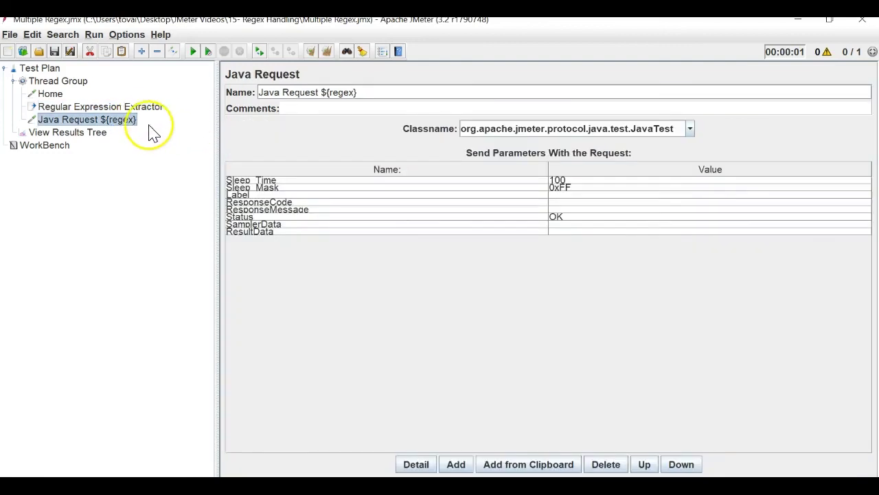
pyautogui.moveTo(321, 92); pyautogui.dragTo(397, 92)
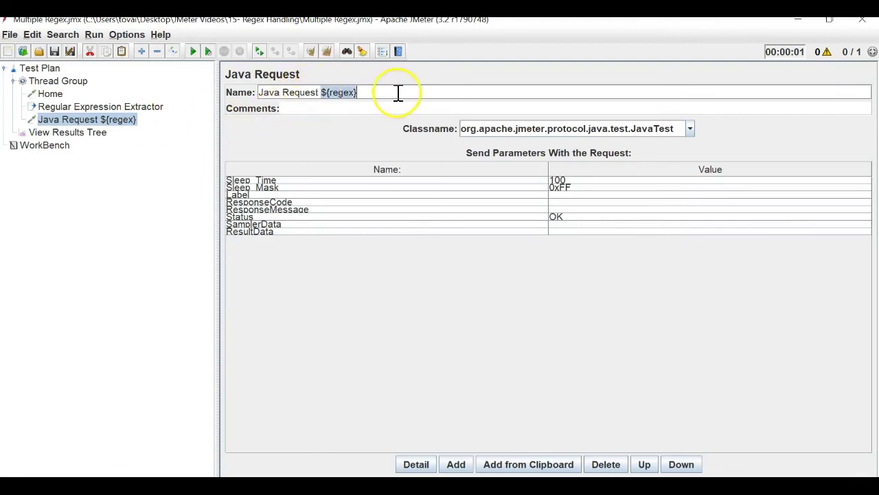
pyautogui.press('BackSpace')
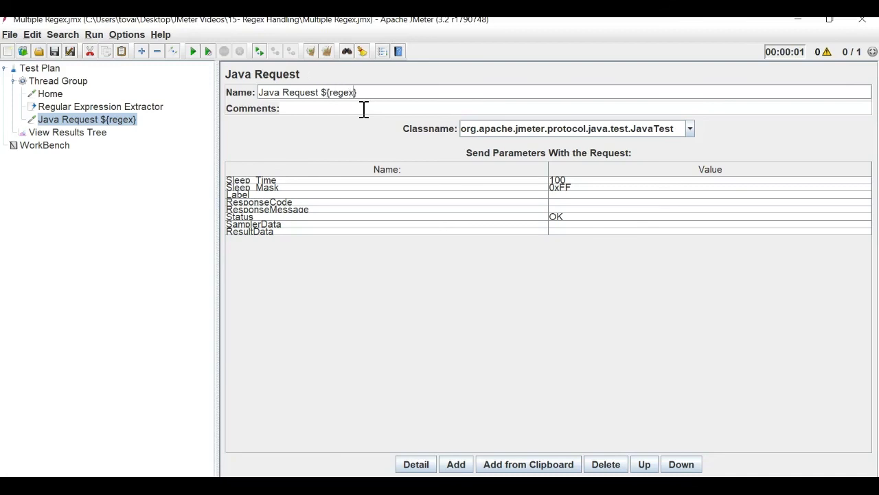
pyautogui.click(122, 107)
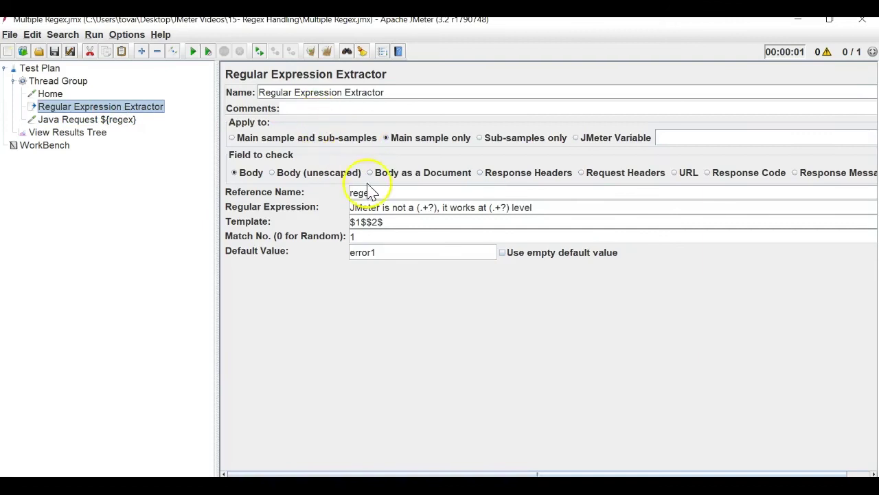
pyautogui.click(122, 120)
pyautogui.click(352, 92)
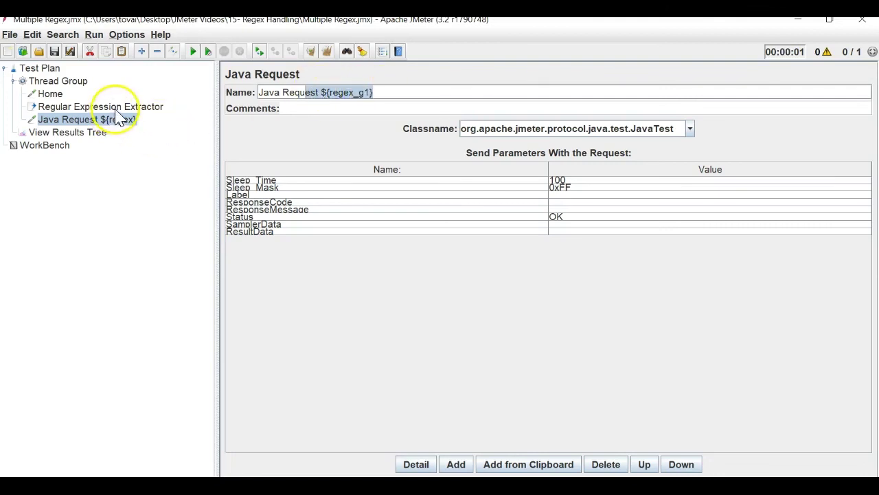
# Append ${regex_g2} to the Java Request's name and check both variables against the extractor's capture groups
pyautogui.click(113, 106)
pyautogui.moveTo(436, 208); pyautogui.dragTo(408, 208)
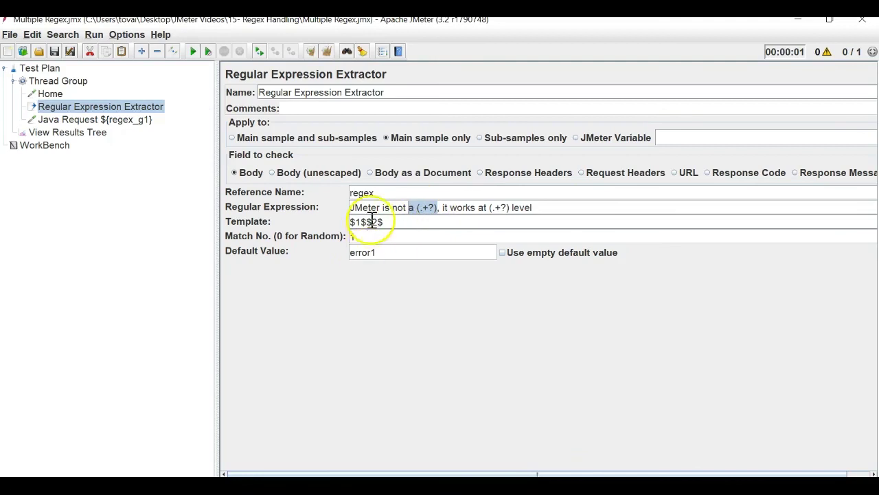
pyautogui.click(144, 118)
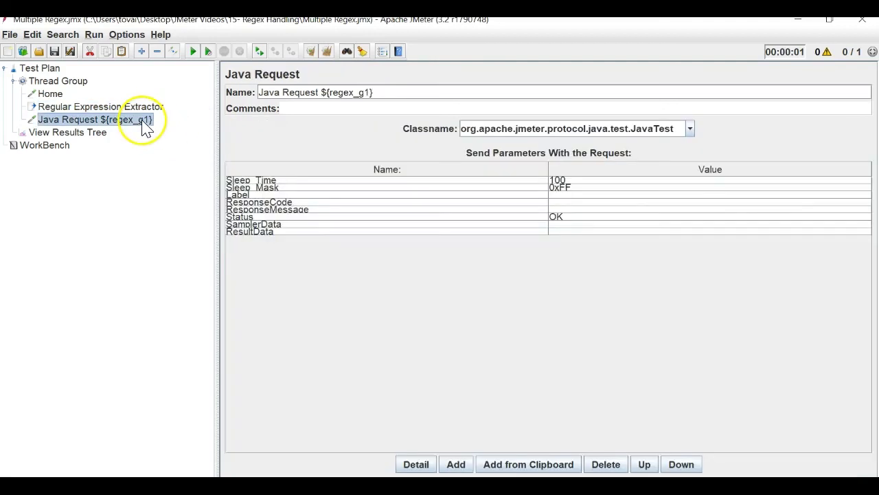
pyautogui.click(421, 96)
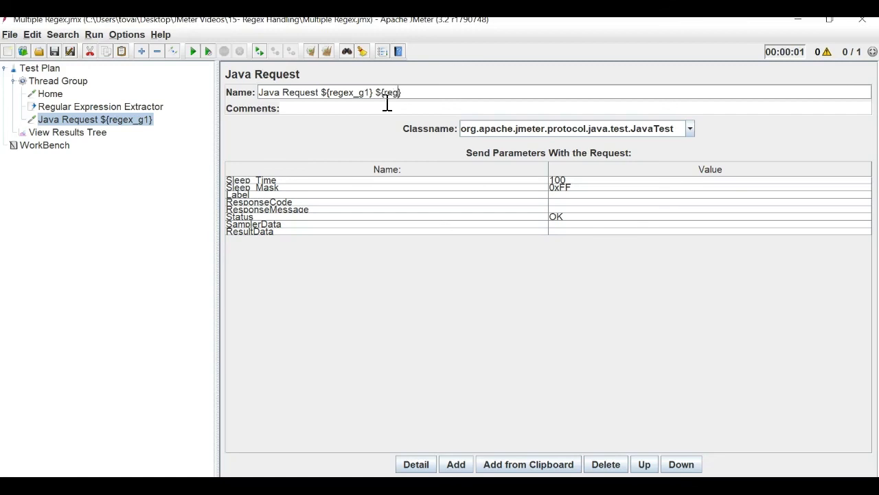
pyautogui.write('2}')
pyautogui.click(66, 107)
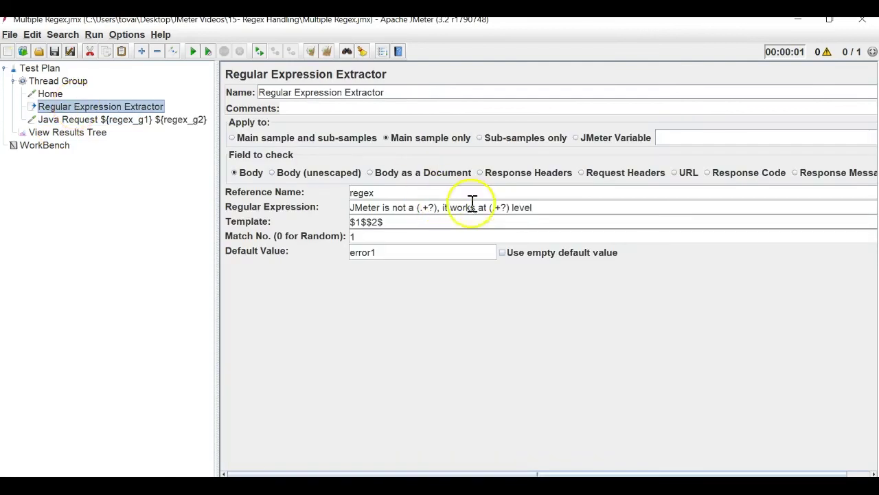
pyautogui.moveTo(510, 207); pyautogui.dragTo(488, 207)
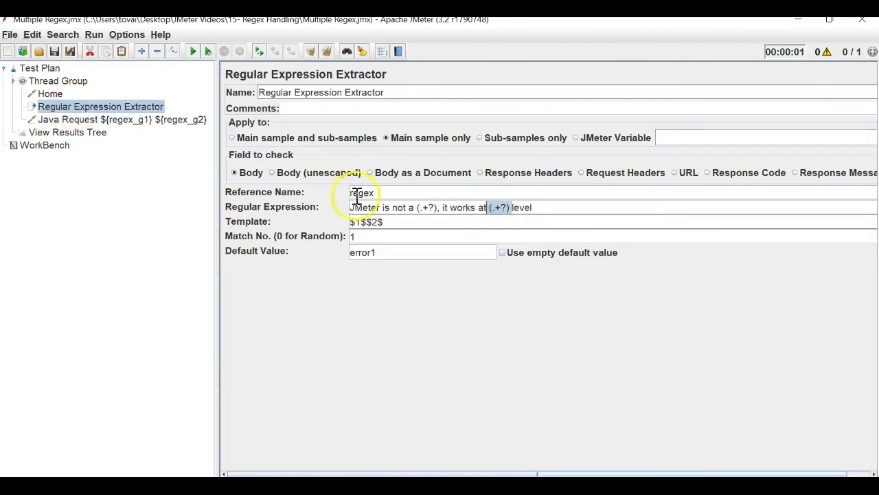
pyautogui.click(89, 120)
# Clear the previous results in View Results Tree and run the test plan
pyautogui.click(73, 134)
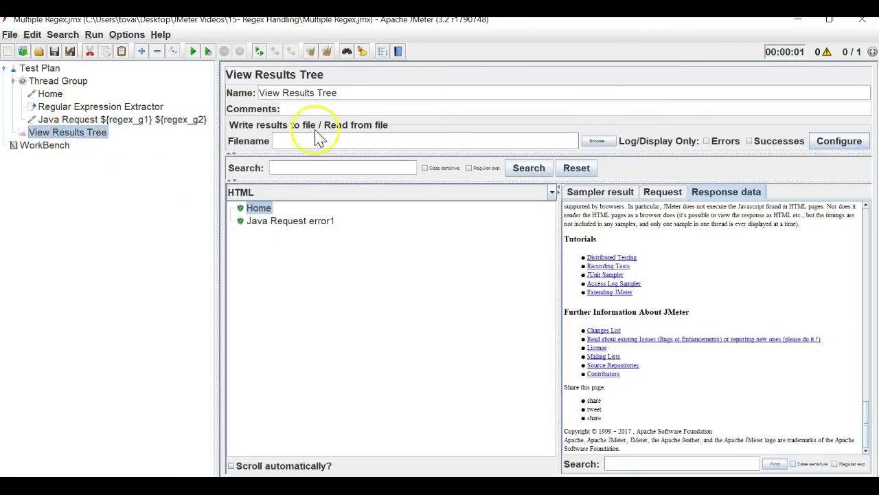
pyautogui.click(326, 51)
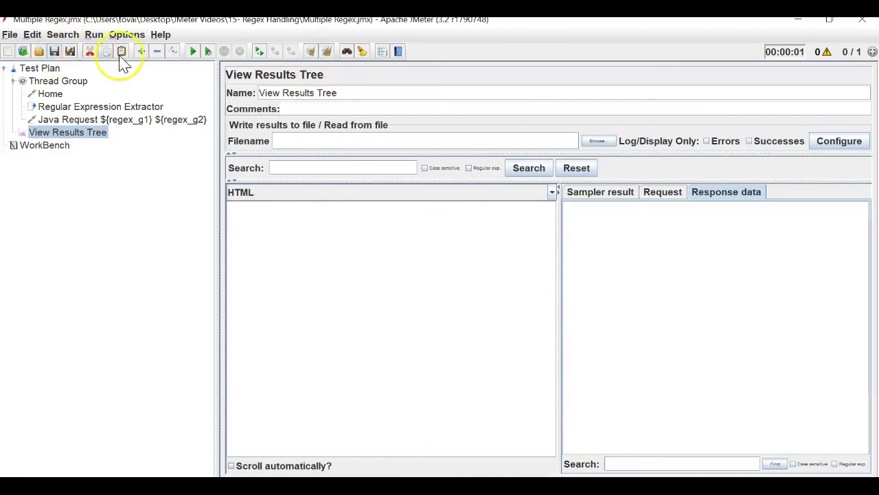
pyautogui.click(193, 52)
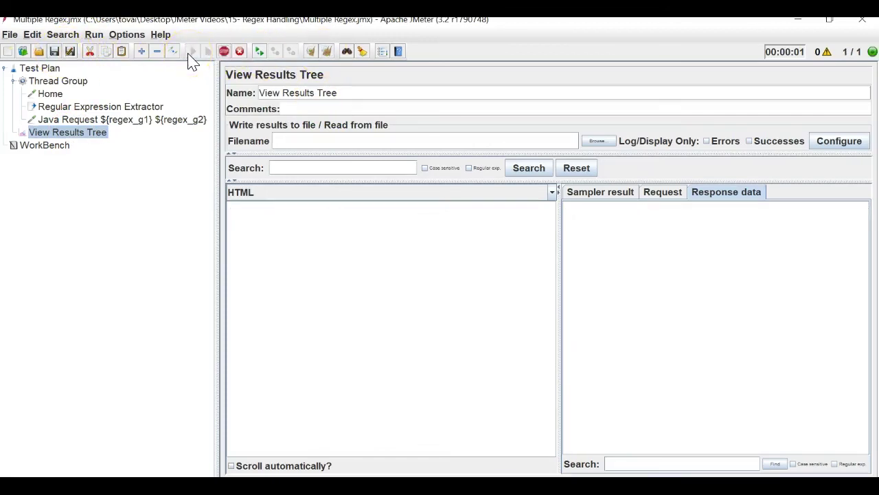
# Select the Java Request result, switch to the browser and compare its name with the sentence on the jmeter.apache.org page
pyautogui.click(342, 224)
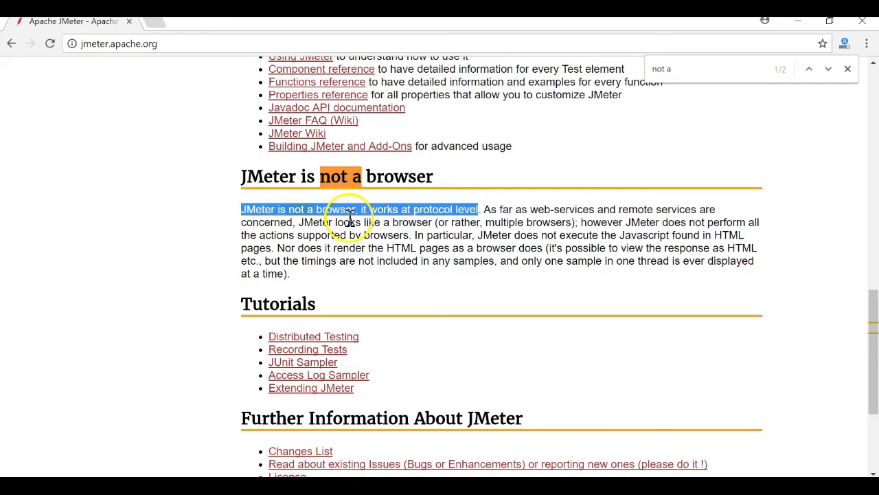
pyautogui.doubleClick(334, 210)
pyautogui.doubleClick(436, 209)
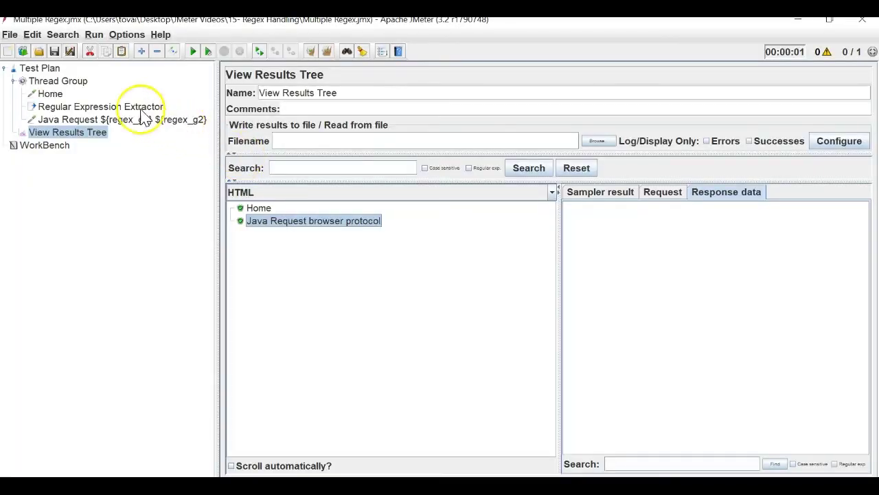
# Return to JMeter and review the extractor's capture groups, template, match number and reference name against the Java Request's name
pyautogui.click(138, 106)
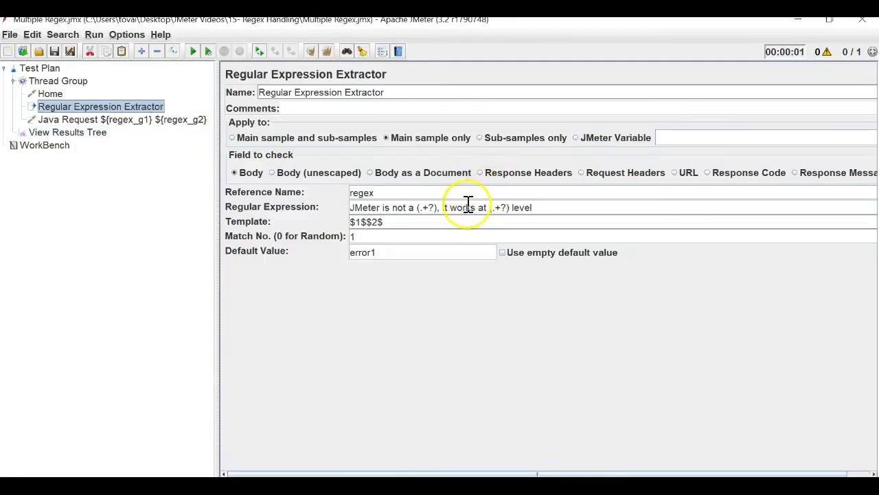
pyautogui.doubleClick(427, 207)
pyautogui.click(496, 206)
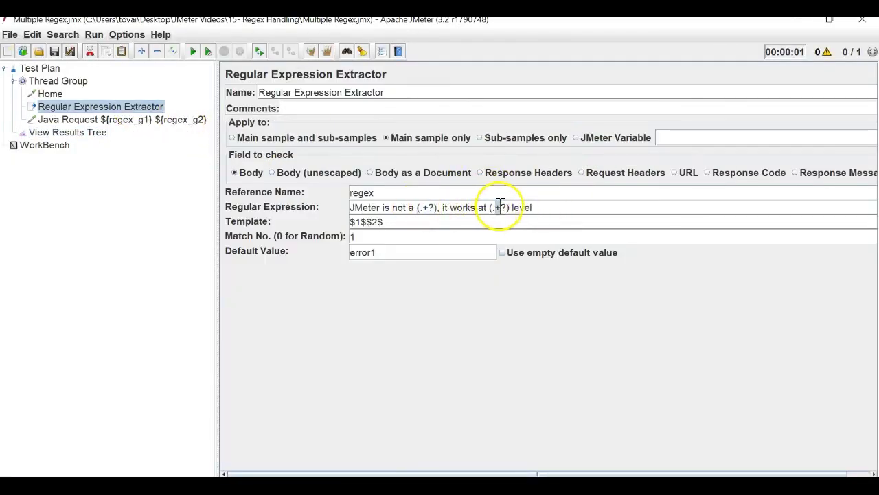
pyautogui.doubleClick(428, 207)
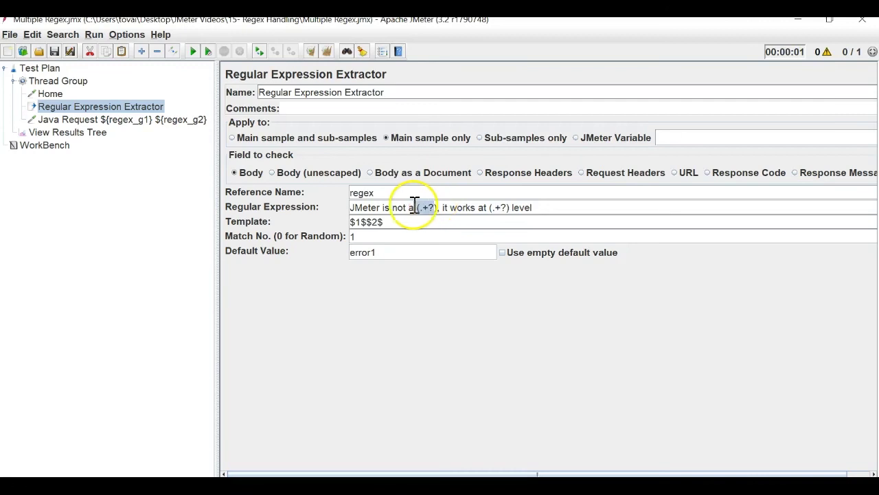
pyautogui.click(358, 219)
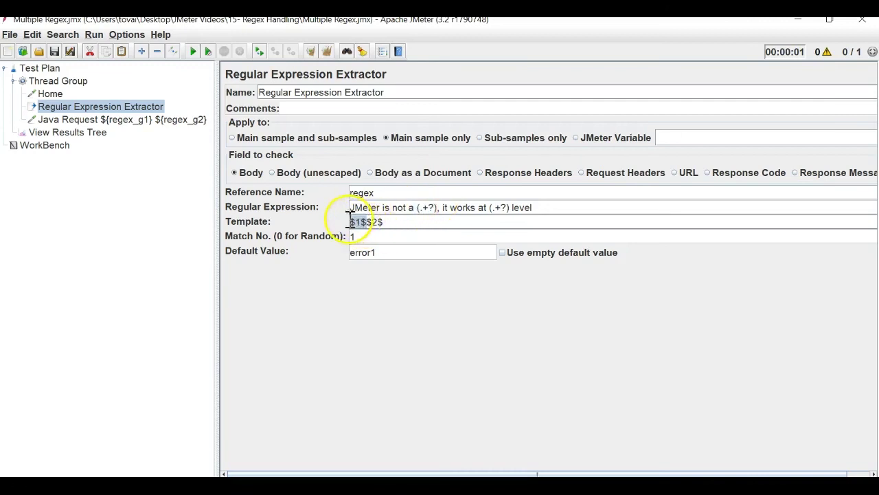
pyautogui.doubleClick(497, 207)
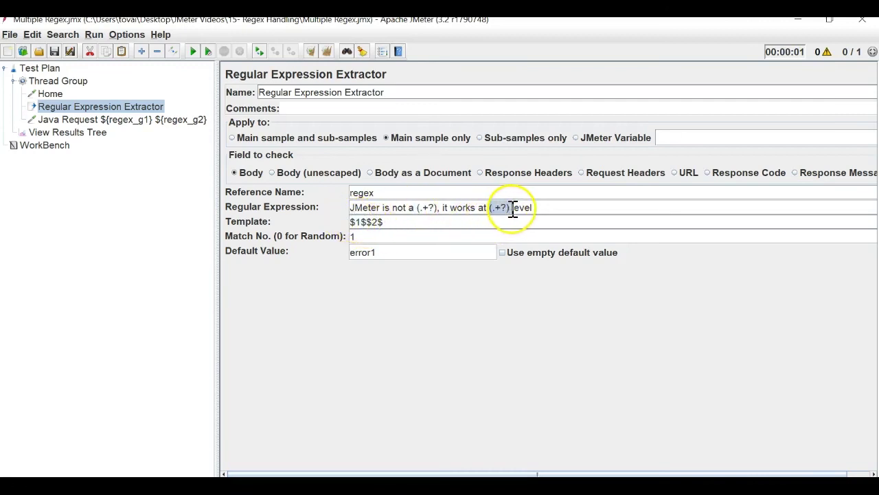
pyautogui.doubleClick(370, 222)
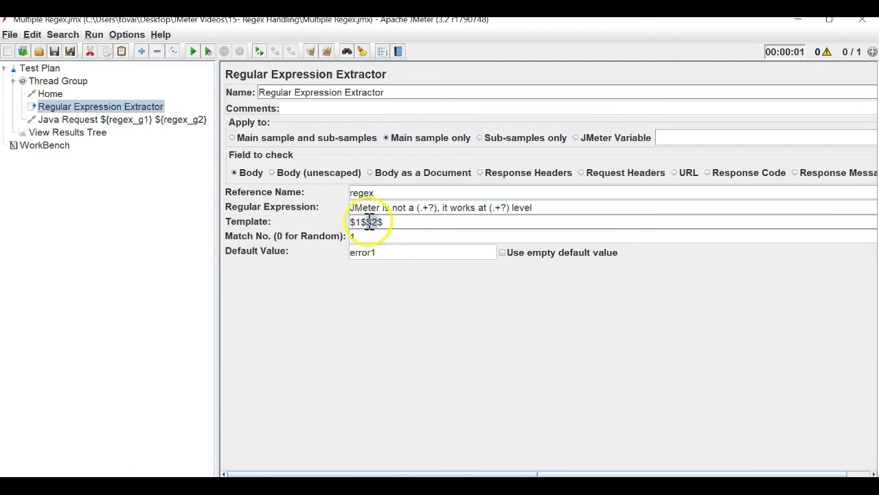
pyautogui.doubleClick(351, 236)
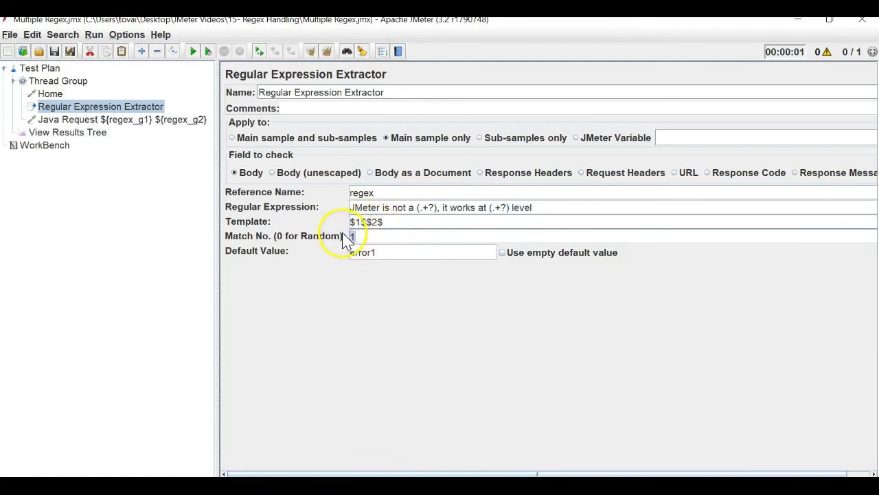
pyautogui.doubleClick(361, 193)
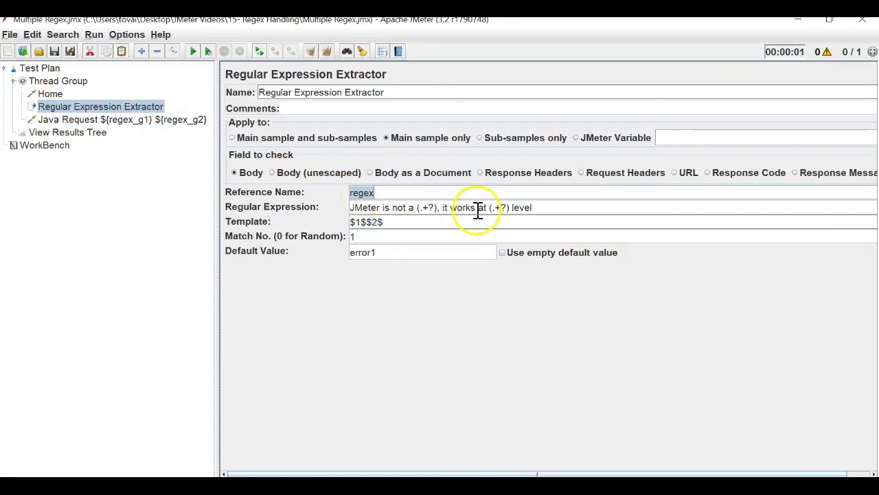
pyautogui.click(164, 120)
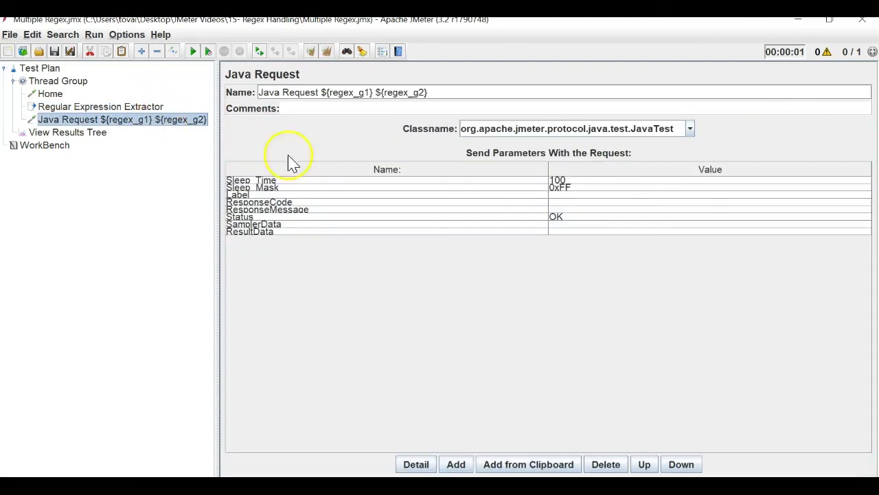